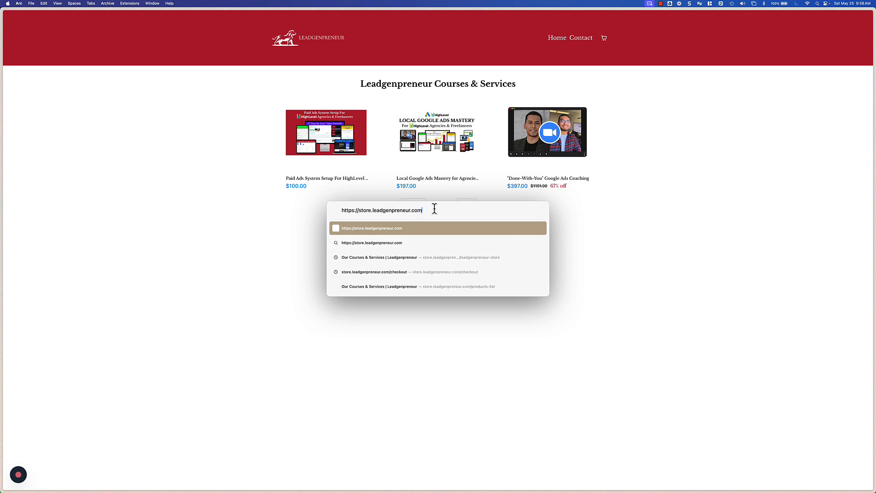
Step: Load the Leadgenpreneur store and open the "Done-With-You" Google Ads Coaching product page
key("Return")
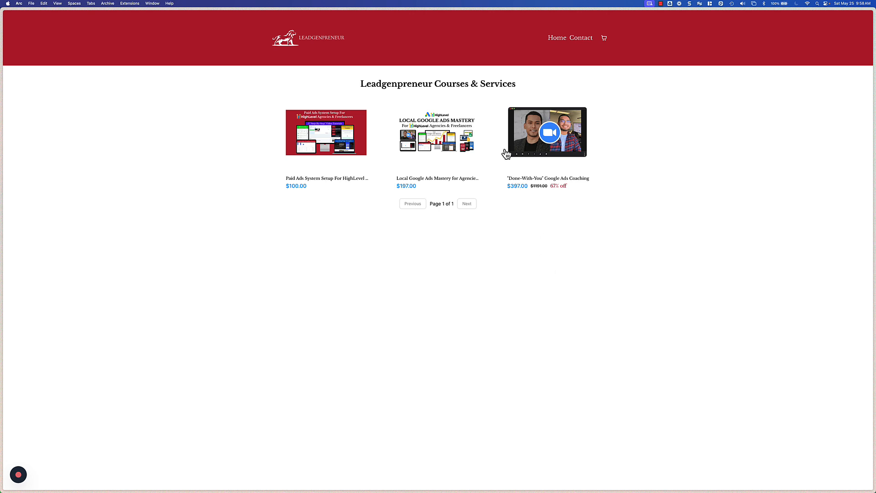
left_click_drag(361, 86, 509, 85)
left_click(520, 87)
left_click(547, 144)
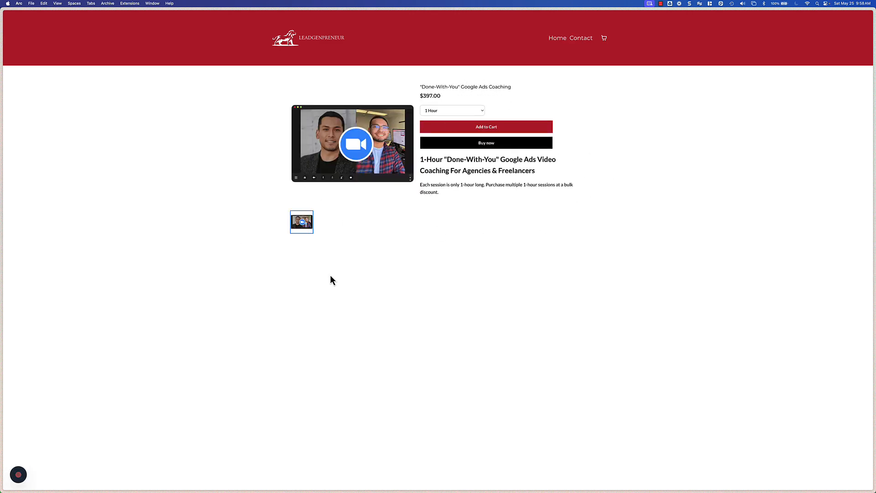
Step: Compare the session options by choosing 9 Hours (20% Discount) and returning to 1 Hour
left_click(448, 111)
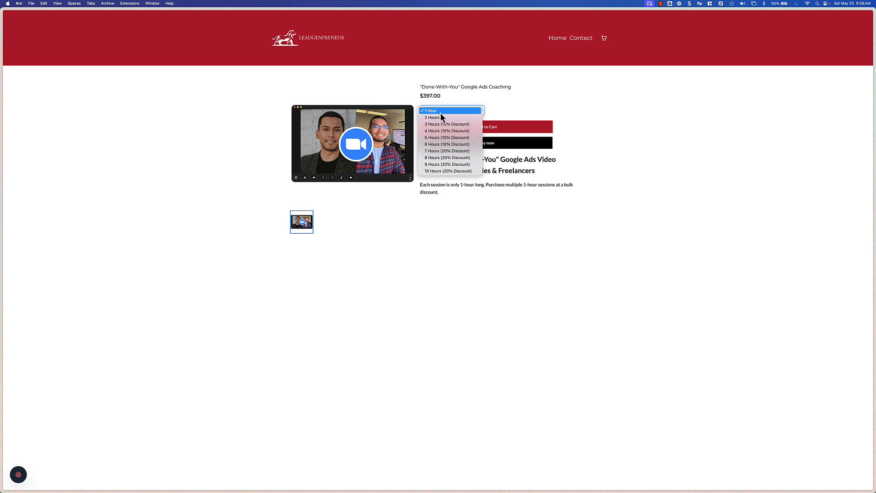
left_click(442, 164)
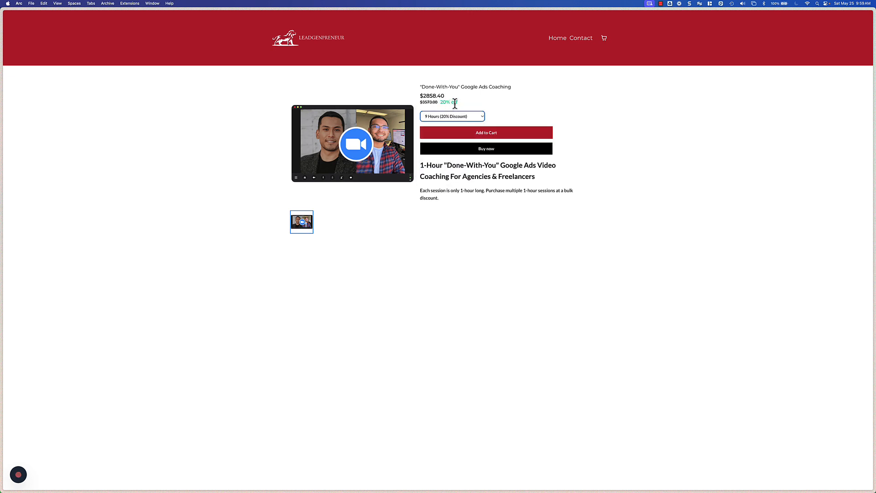
left_click(458, 117)
left_click(444, 76)
left_click(458, 116)
left_click(448, 105)
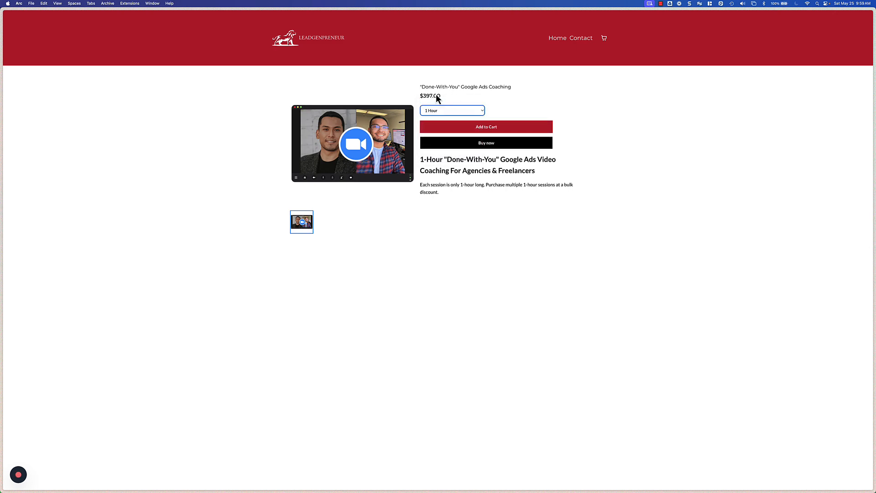
Step: Add the 1-hour coaching session to the cart and continue shopping
left_click(505, 188)
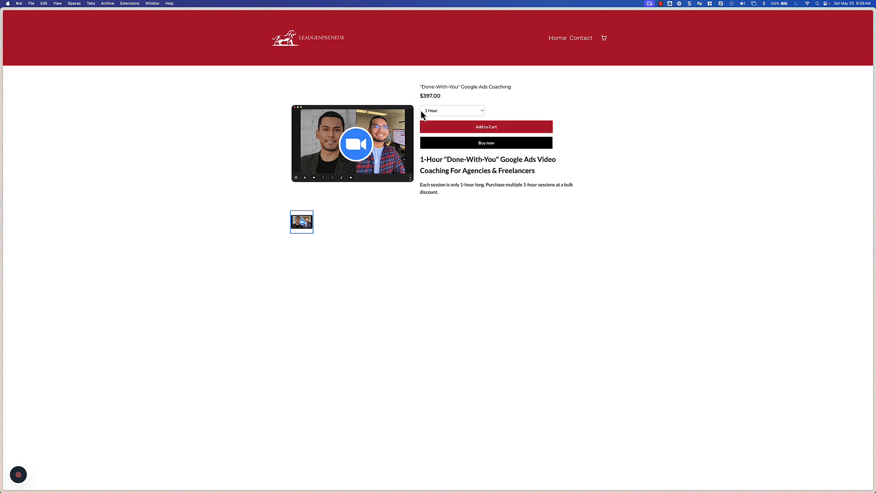
left_click(489, 128)
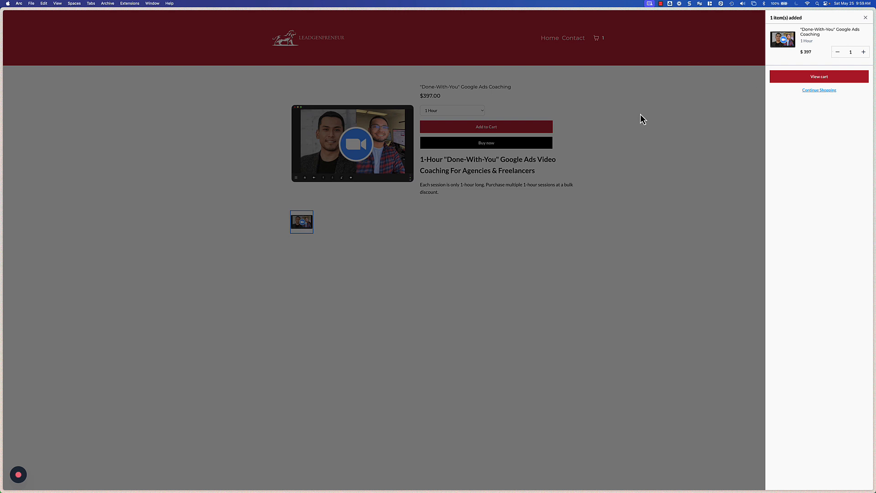
left_click(819, 90)
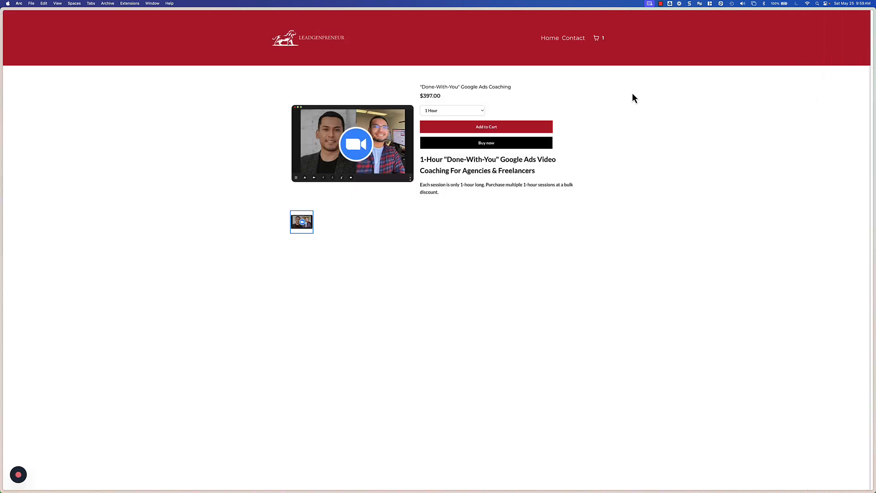
Step: Return to the store home, open the Local Google Ads Mastery product and add it to the cart
left_click(546, 39)
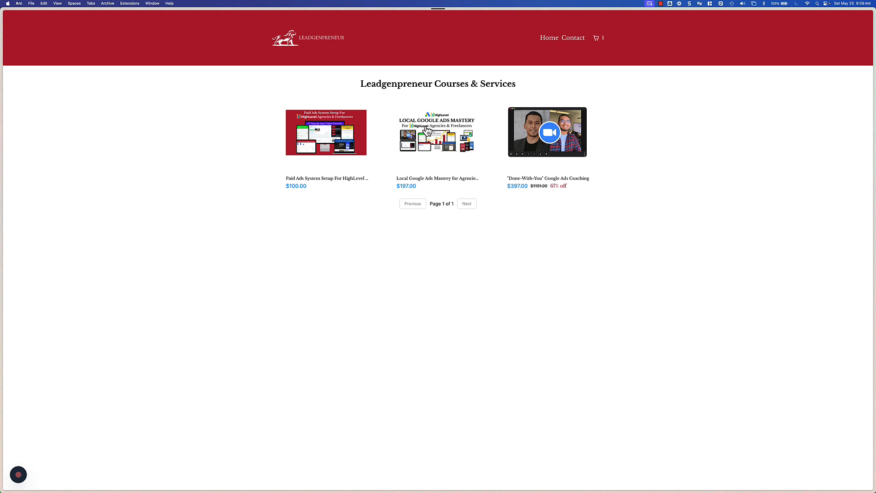
left_click(440, 144)
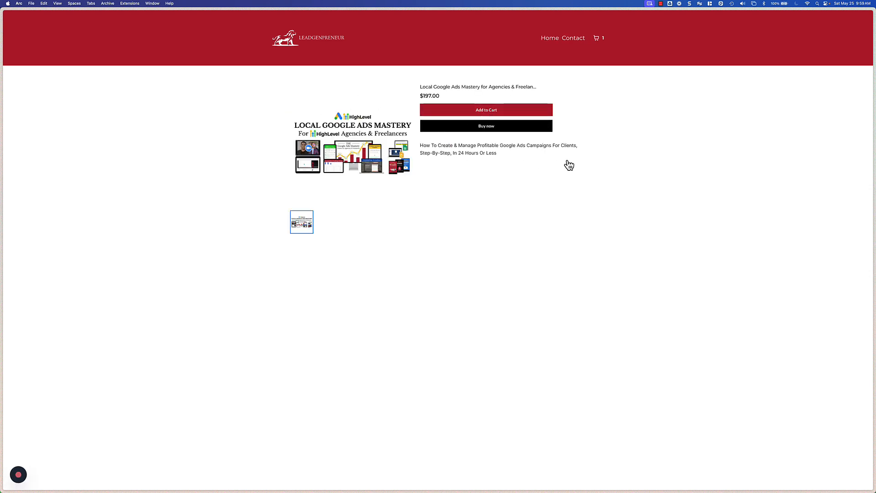
left_click_drag(567, 163, 414, 143)
key("super+a")
left_click(343, 131)
left_click(482, 110)
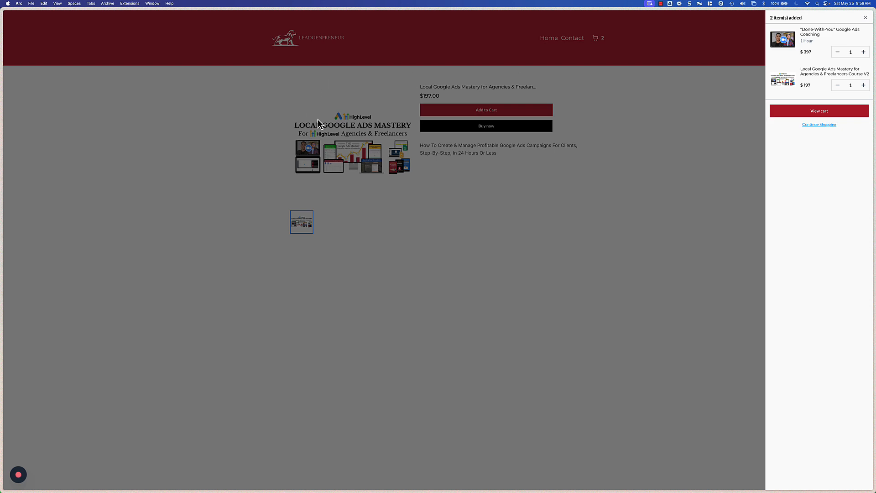
Step: View the cart and proceed to checkout
left_click(804, 116)
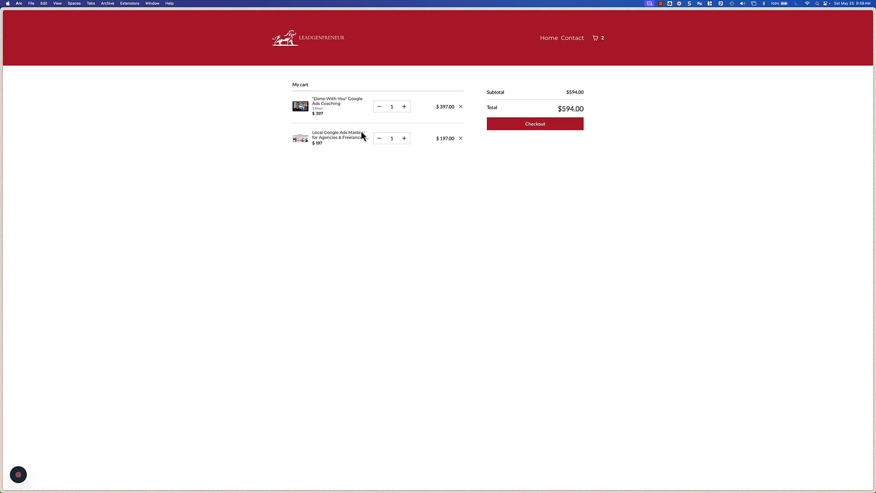
left_click(540, 126)
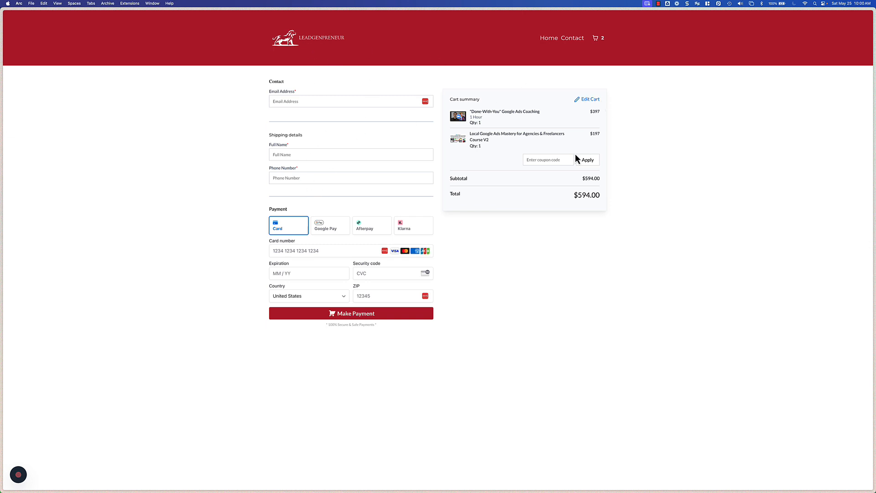
Step: Open the Local Google Ads Mastery for Agencies & Freelancers Course V2 product for editing from the Products list
left_click(549, 40)
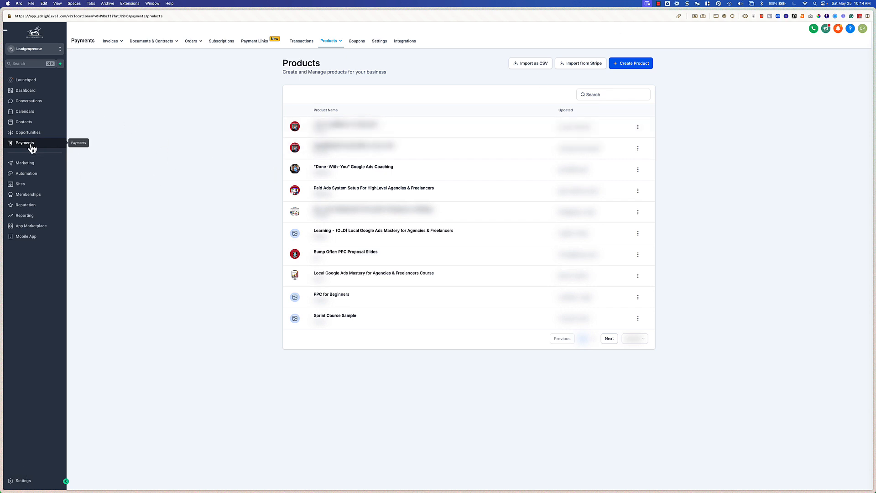
mouse_move(341, 42)
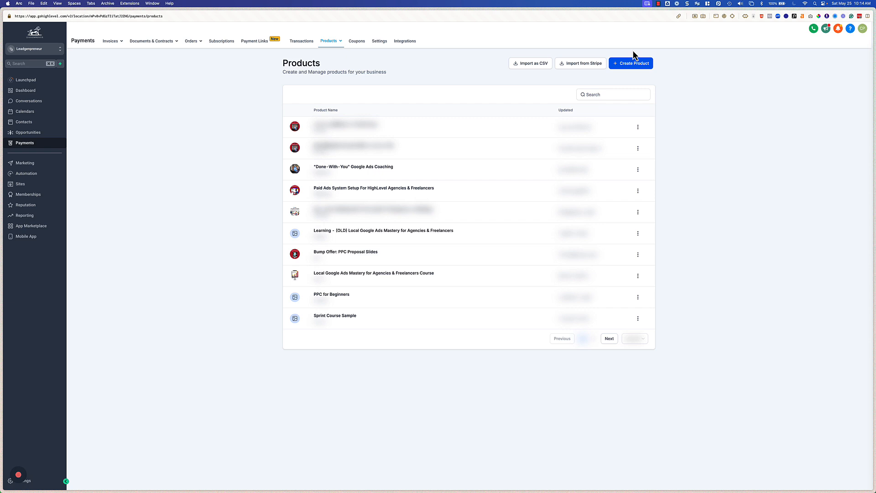
key("ctrl+Tab")
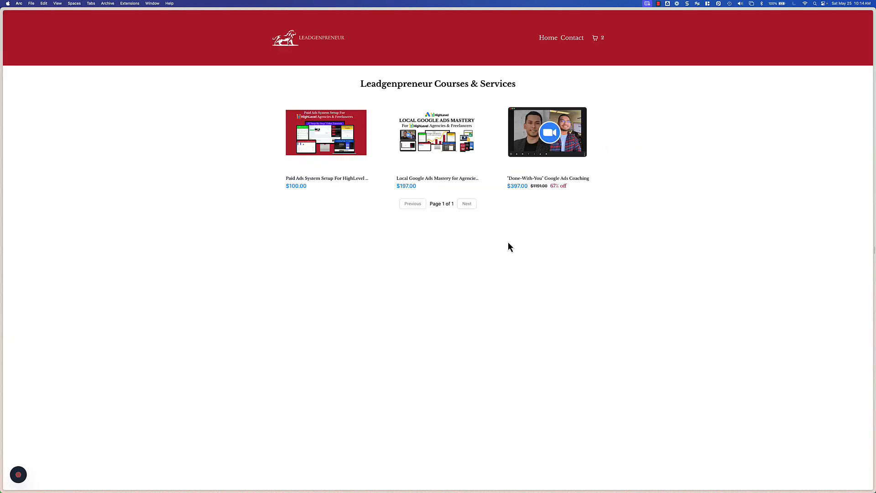
left_click(453, 136)
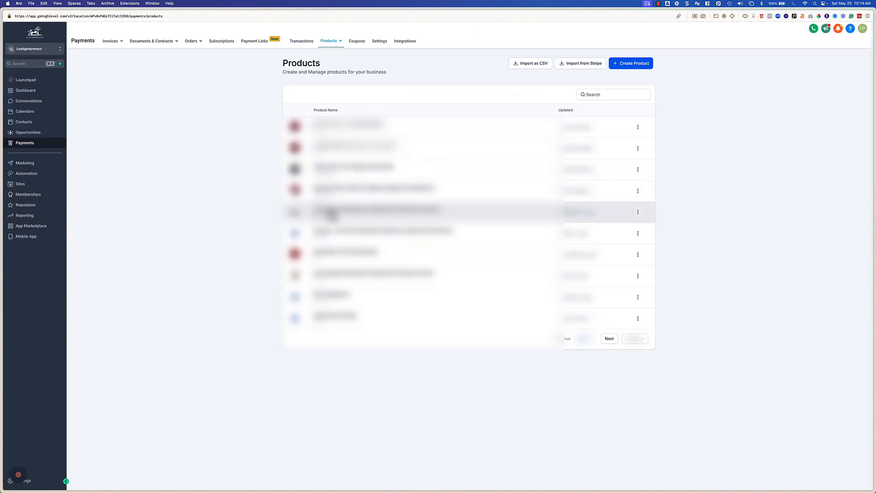
left_click(438, 217)
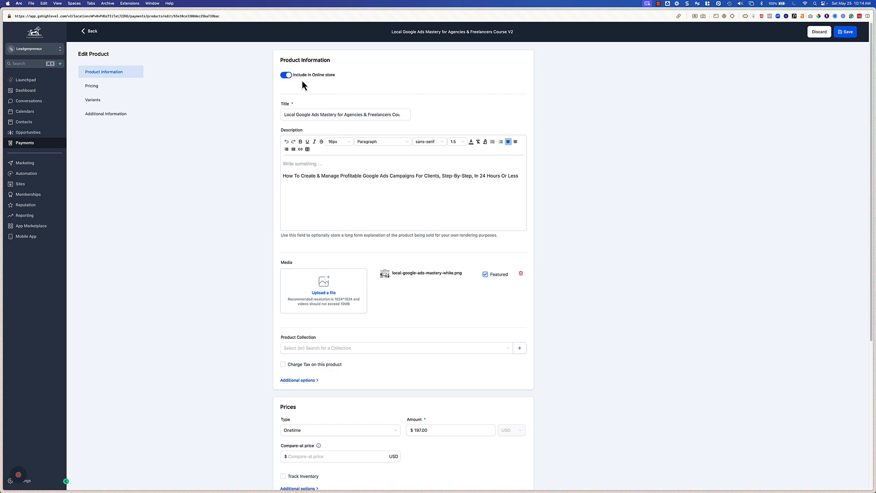
Step: Compare the product's title and description in the editor with the storefront product page
key("ctrl+Tab")
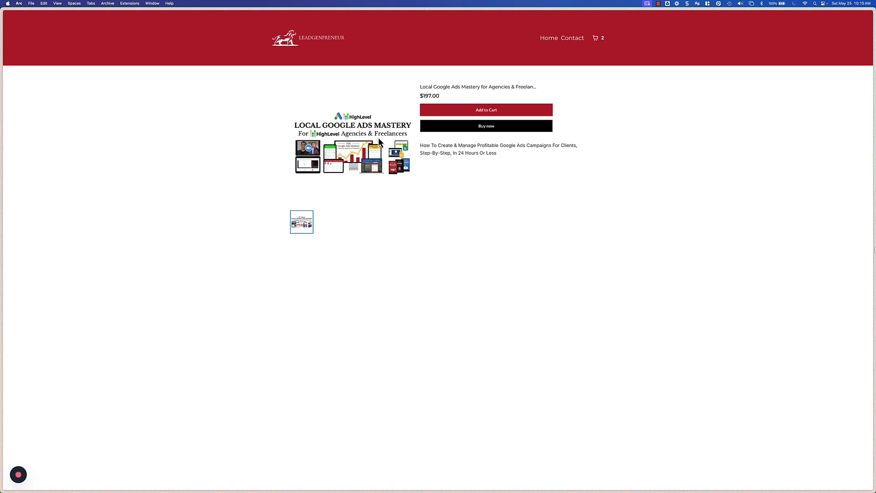
key("ctrl+Tab")
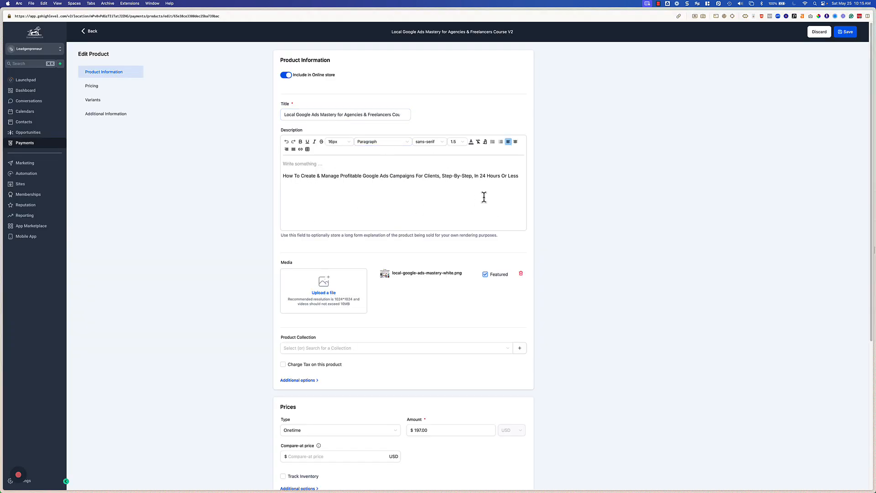
left_click_drag(484, 198, 364, 166)
left_click(339, 178)
left_click_drag(312, 118, 409, 114)
key("ctrl+Tab")
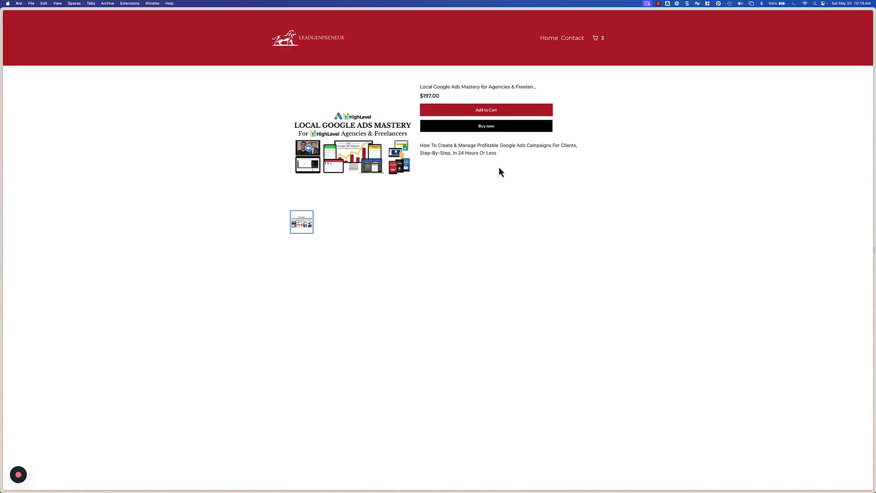
key("ctrl+Tab")
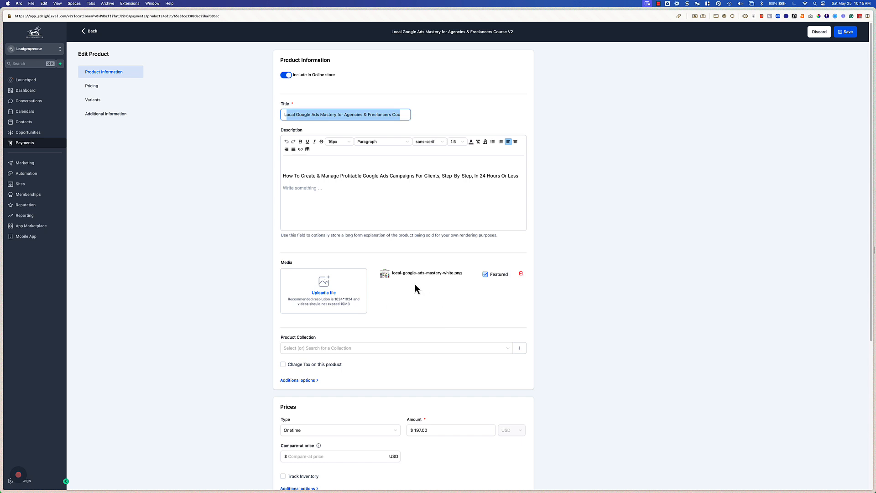
left_click(342, 181)
left_click_drag(290, 162, 380, 201)
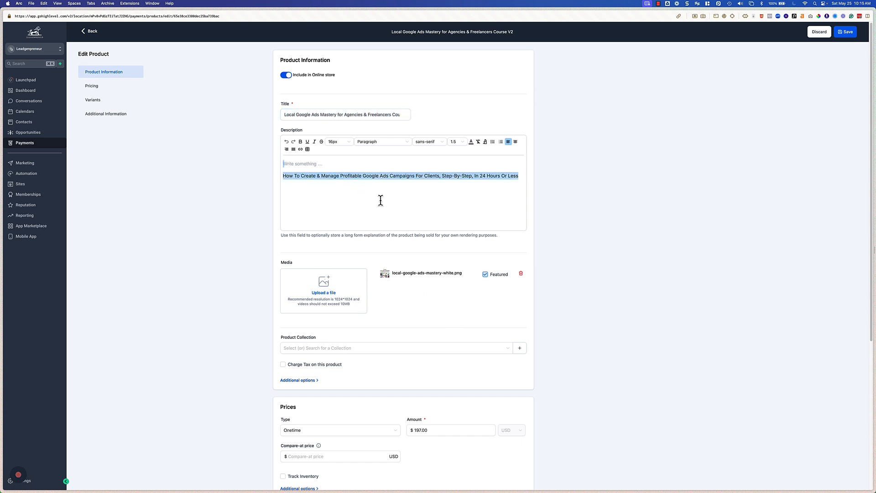
left_click(436, 205)
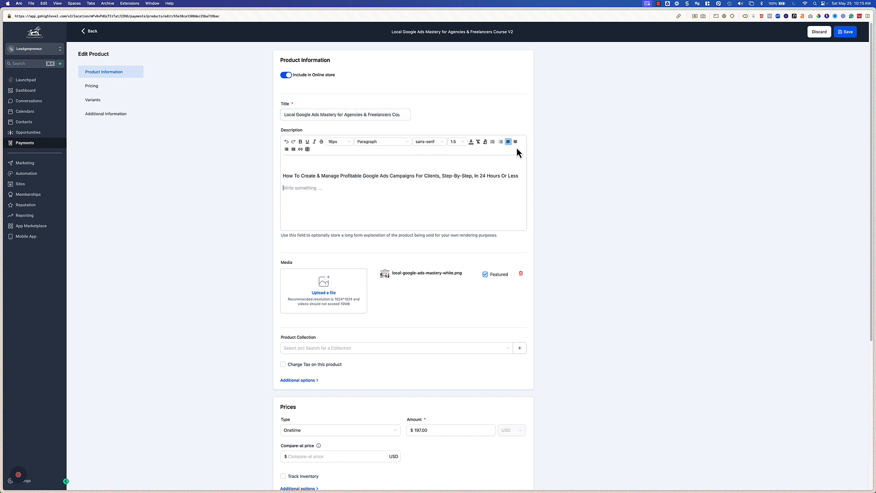
left_click(294, 115)
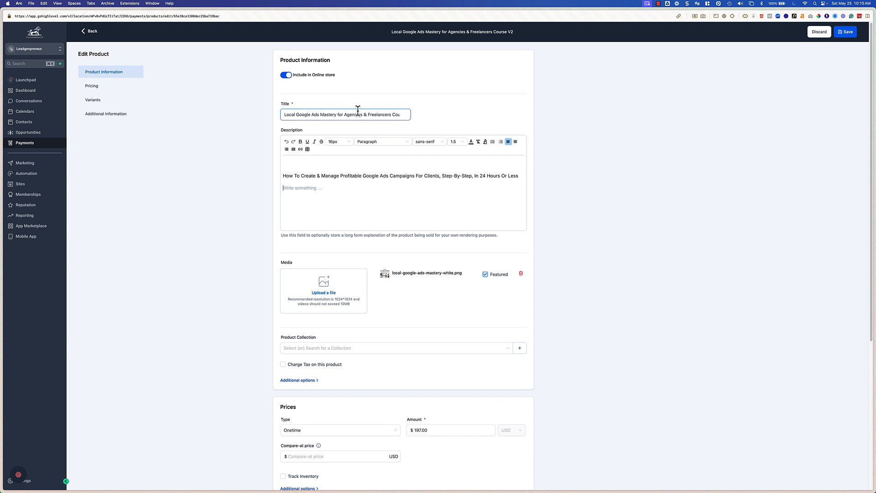
left_click_drag(307, 115, 511, 113)
left_click(486, 113)
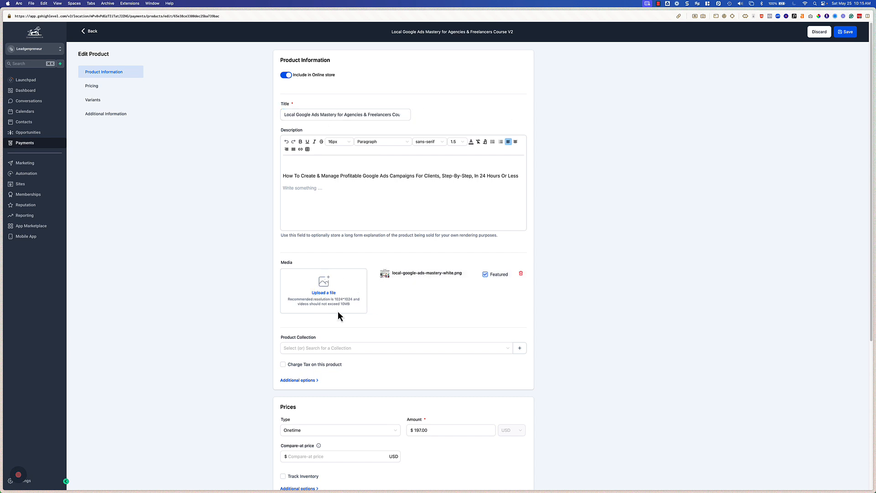
key("ctrl+Tab")
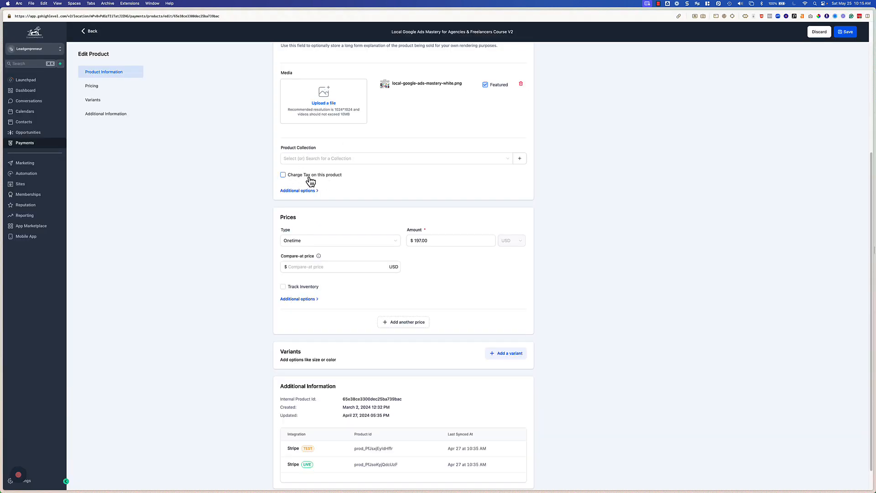
Step: Expand the product's additional options to show the statement descriptor setting
left_click(298, 191)
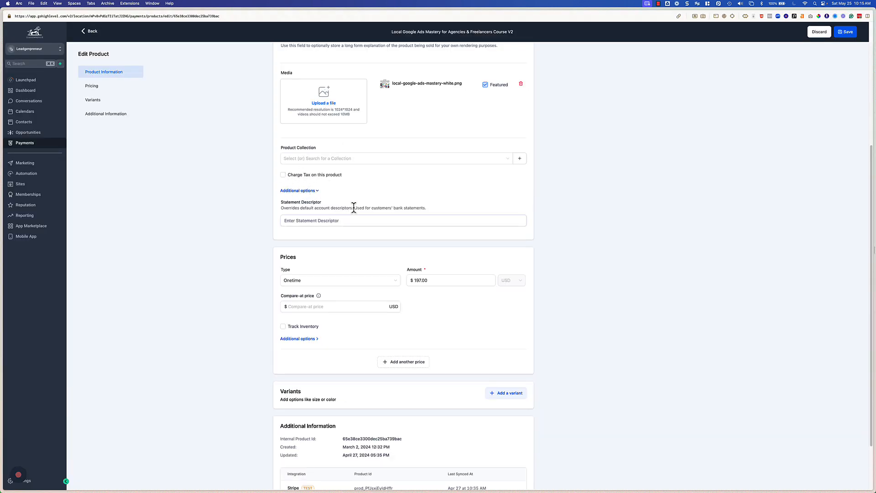
left_click_drag(285, 208, 448, 215)
left_click(447, 213)
scroll(436, 271, "down", 2)
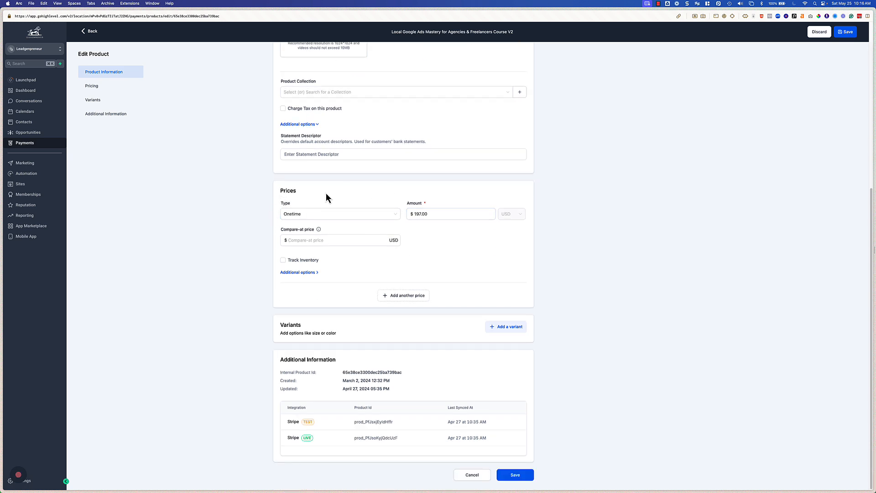
Step: Check the price type options, keeping Onetime, and inspect the amount field
left_click(330, 213)
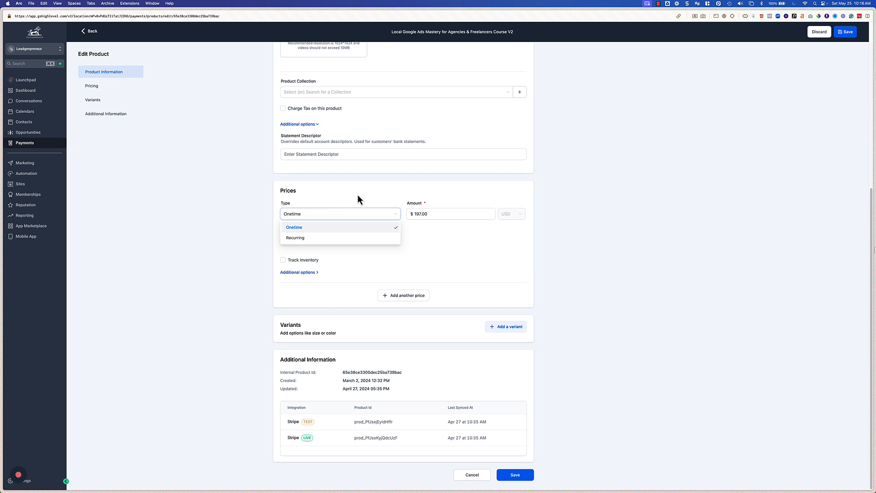
left_click(303, 221)
left_click(445, 215)
left_click_drag(446, 214, 412, 219)
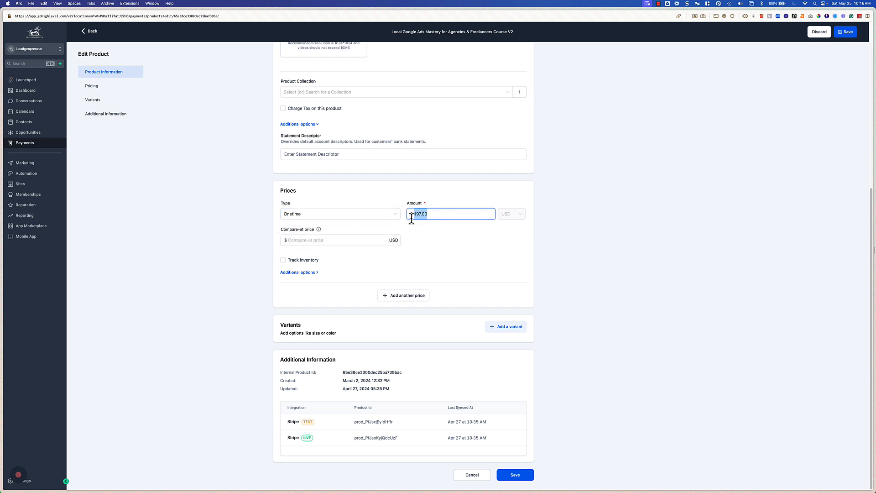
left_click(481, 243)
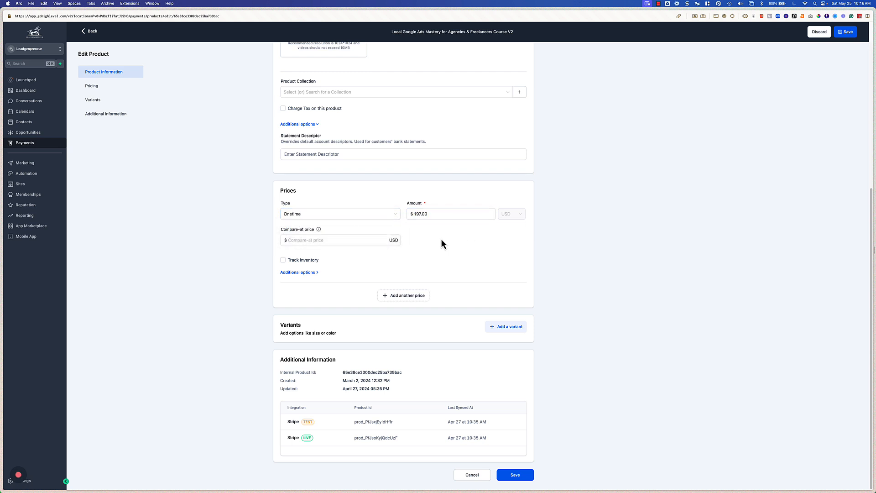
left_click(365, 240)
left_click(444, 212)
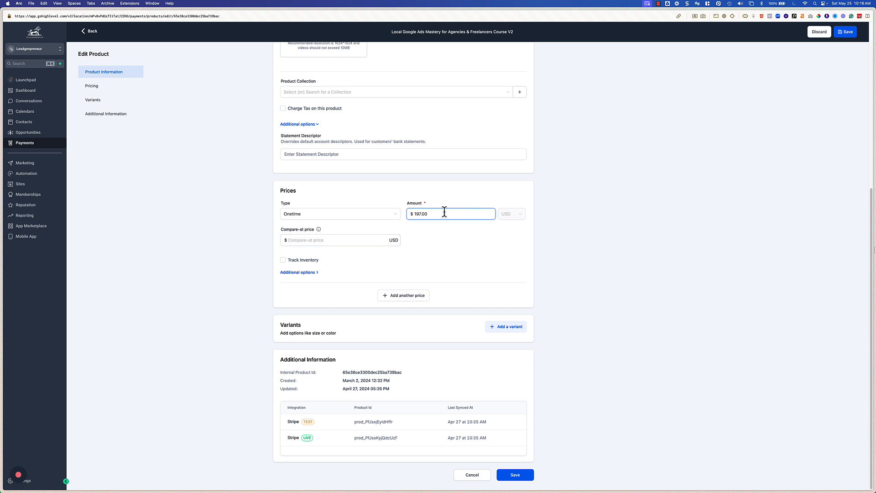
left_click_drag(414, 213, 456, 213)
left_click(358, 240)
type("400")
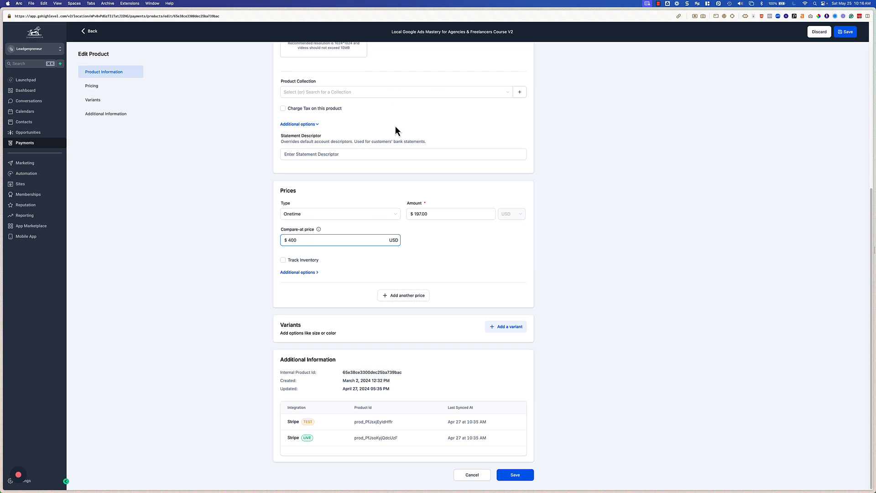
double_click(322, 240)
key("BackSpace")
Step: Expand the price's additional options, and briefly enable Track Inventory to show the available quantity setting before disabling it again
left_click(296, 273)
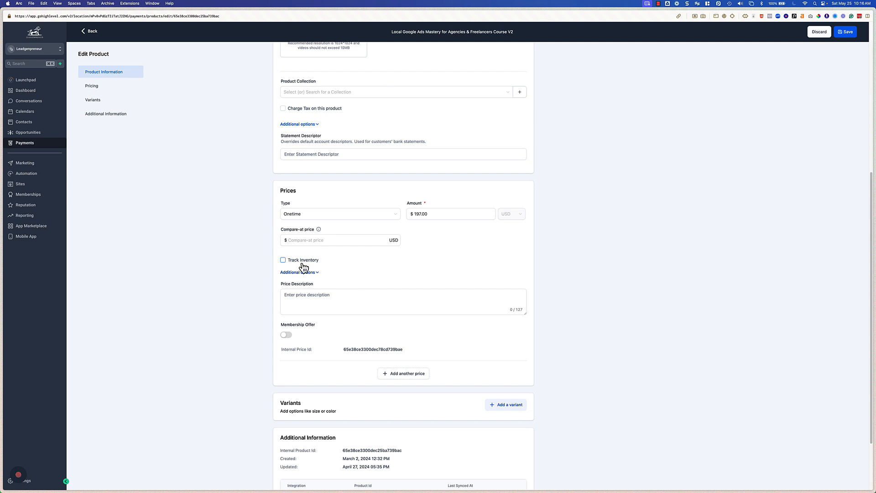
left_click(284, 260)
left_click(441, 264)
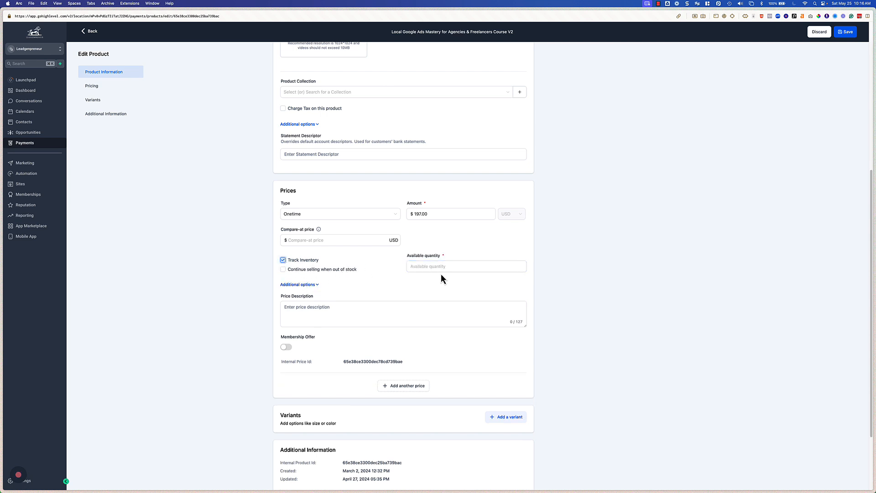
left_click(293, 264)
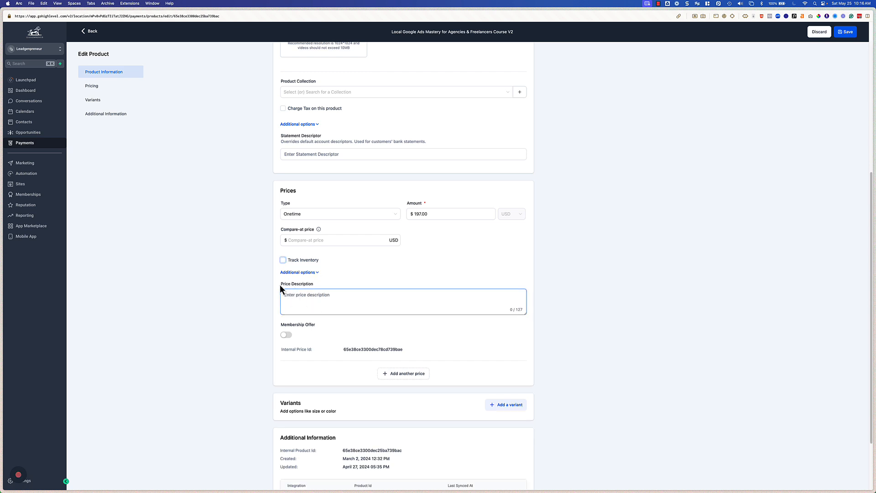
left_click(307, 294)
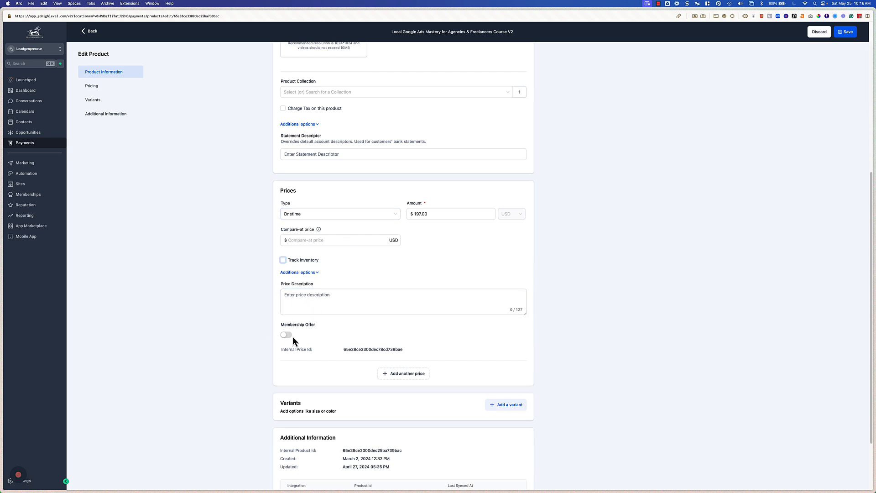
Step: Open the Done-With-You Google Ads Coaching product on the storefront and view its hour options
scroll(348, 357, "up", 6)
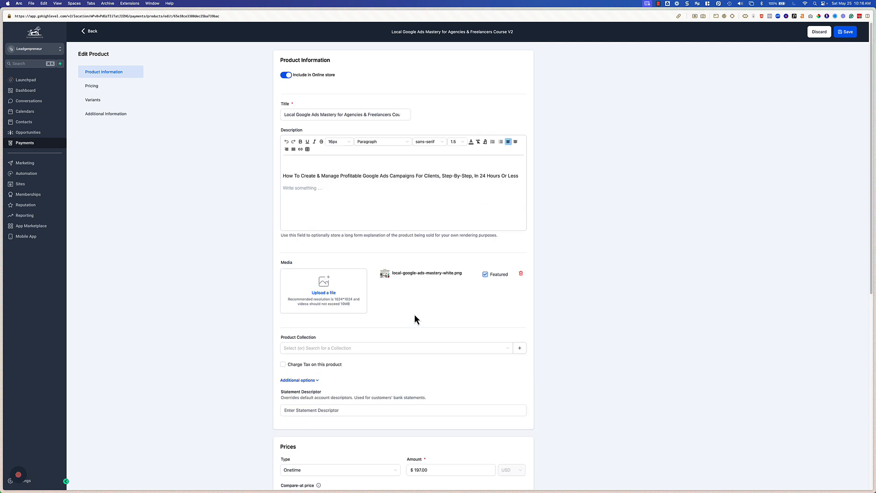
scroll(393, 382, "down", 7)
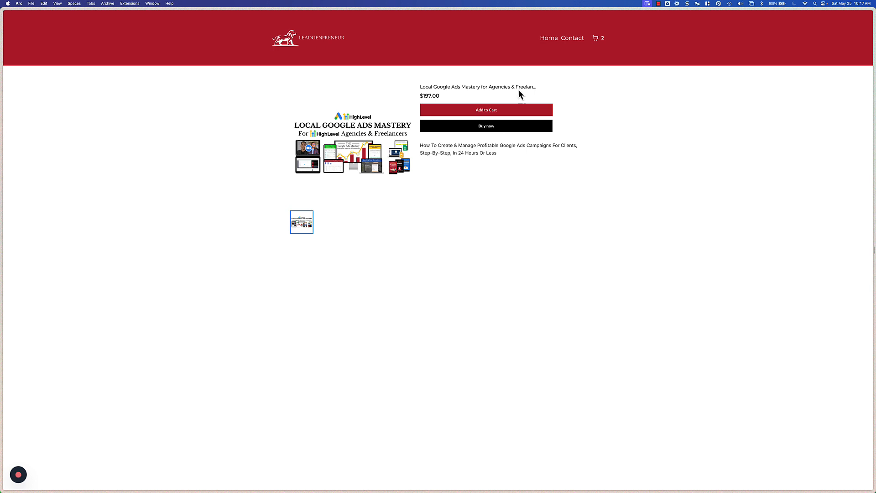
key("ctrl+Tab")
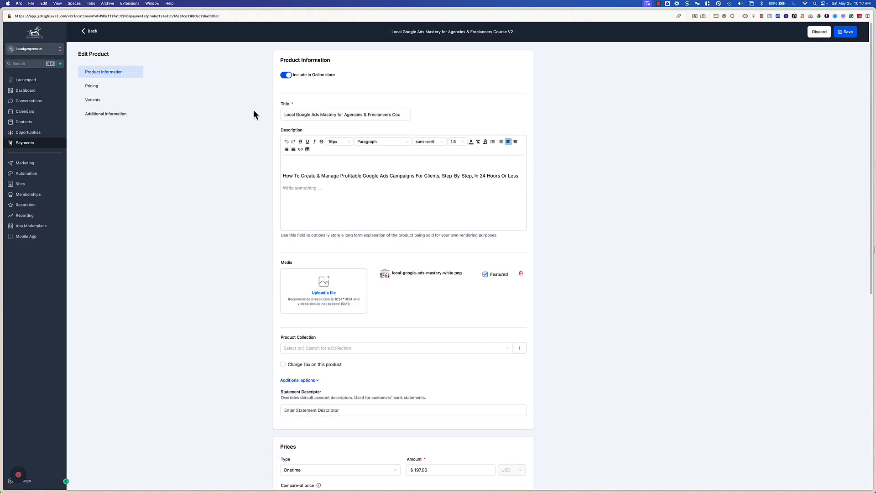
key("ctrl+Tab")
left_click(547, 37)
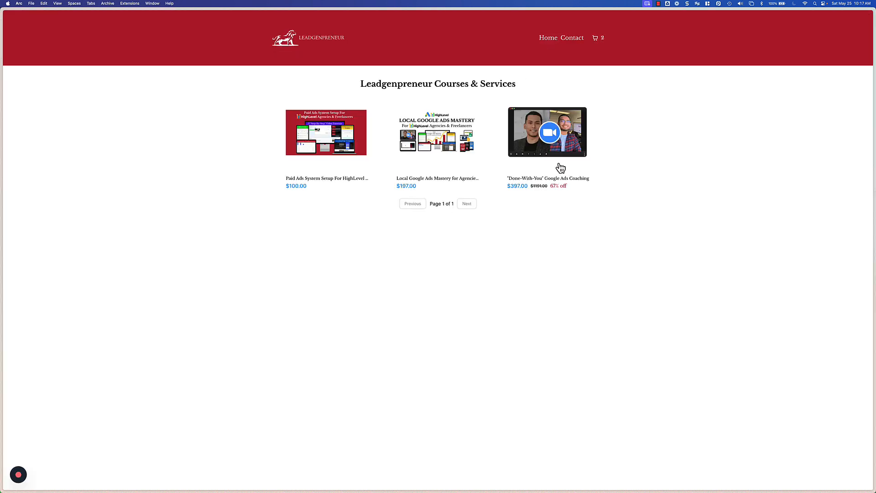
left_click(537, 152)
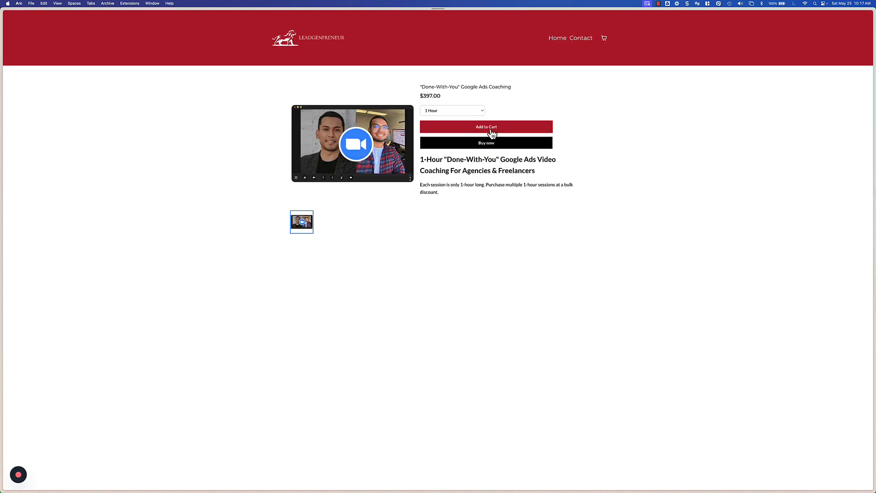
left_click(449, 111)
left_click(573, 151)
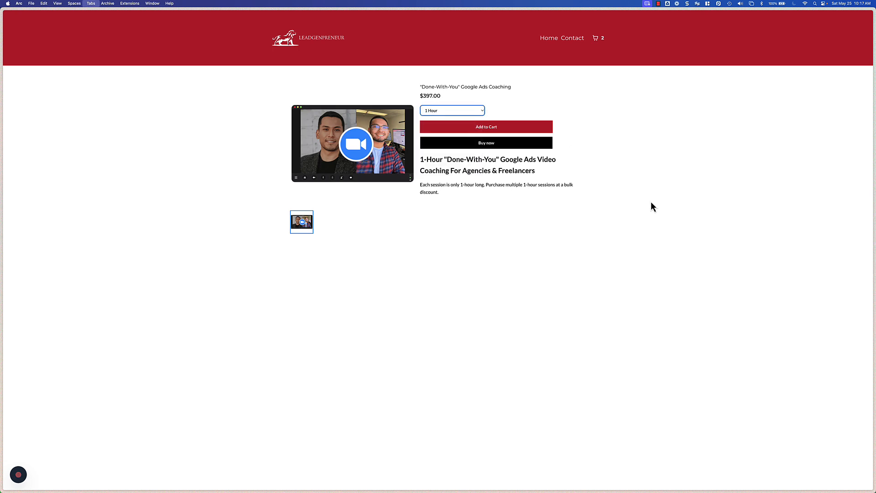
Step: Review the coaching product's title, description and first price entries in the product editor
key("ctrl+Tab")
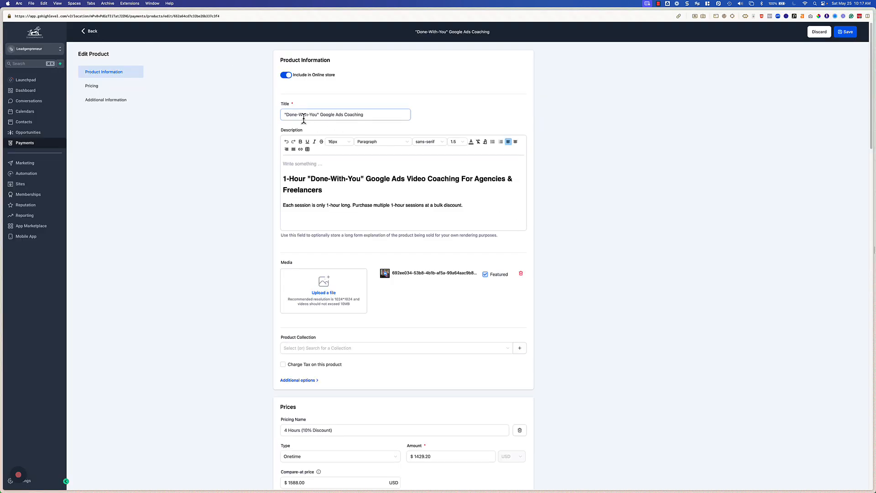
left_click(304, 116)
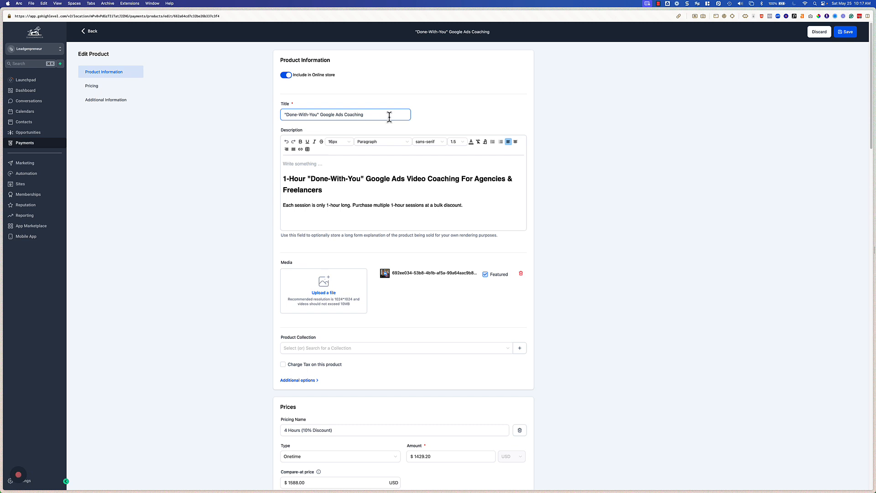
left_click(360, 164)
left_click_drag(347, 167, 481, 211)
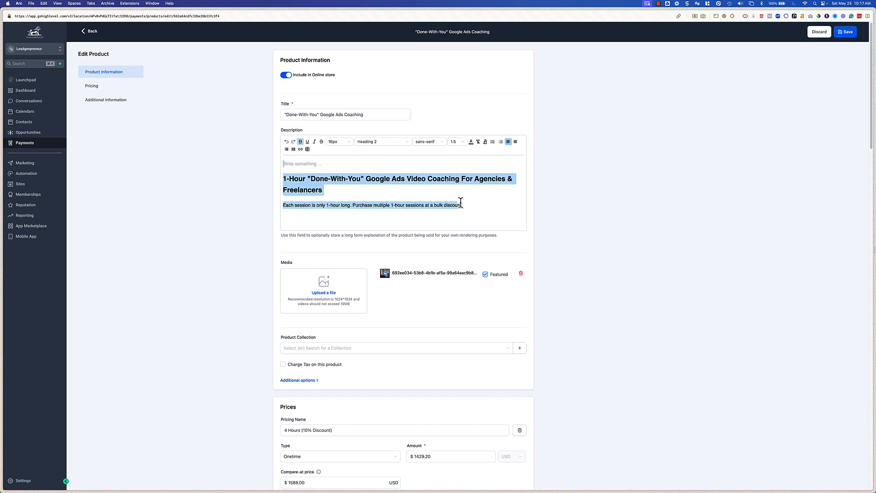
left_click(480, 214)
scroll(359, 299, "down", 5)
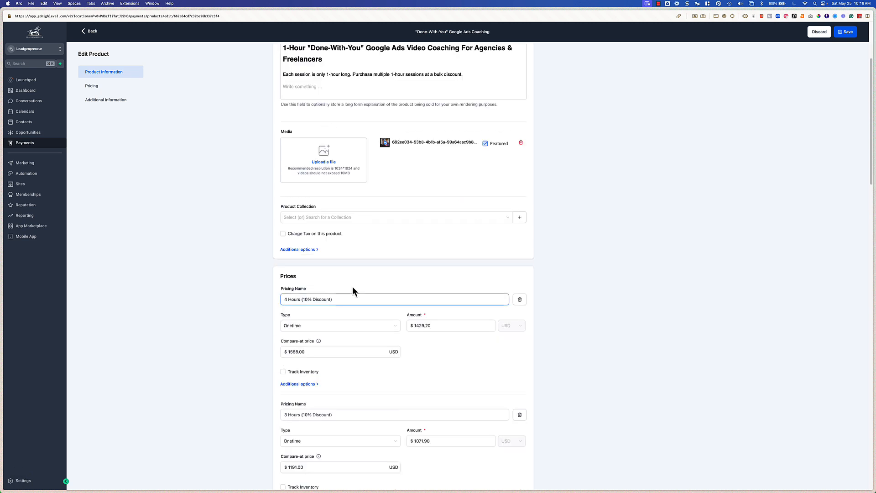
left_click(335, 292)
left_click(244, 299)
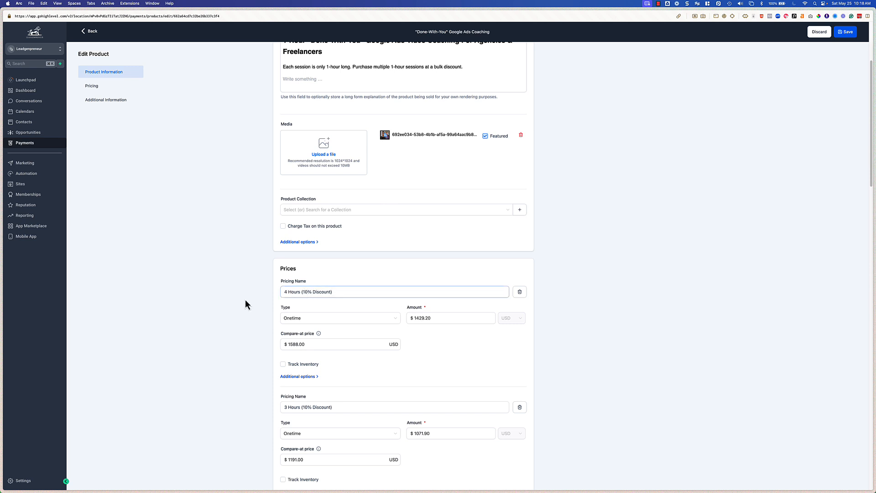
scroll(346, 359, "down", 6)
scroll(318, 340, "down", 1)
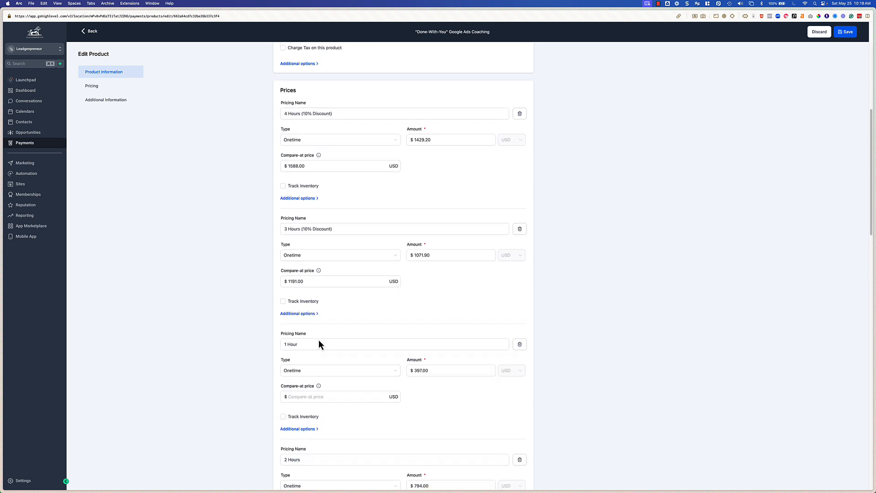
Step: Examine the pricing names of the product's hourly price options one by one
left_click_drag(354, 113, 277, 113)
left_click_drag(348, 229, 280, 228)
left_click_drag(300, 344, 280, 344)
scroll(349, 363, "down", 5)
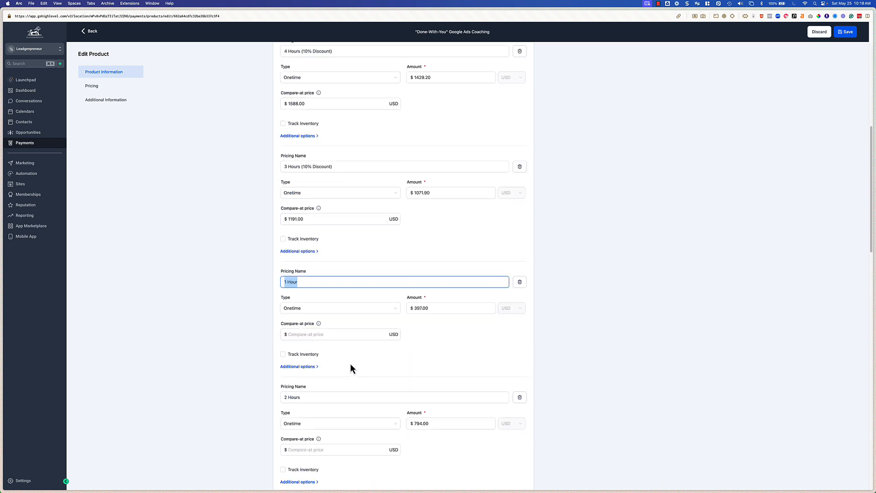
left_click_drag(304, 307, 280, 307)
scroll(399, 406, "down", 4)
left_click_drag(373, 294, 345, 294)
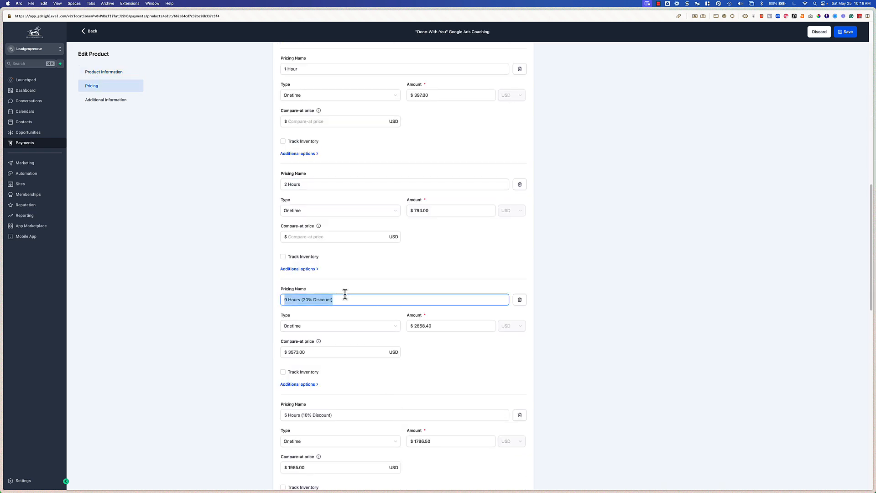
scroll(452, 403, "down", 5)
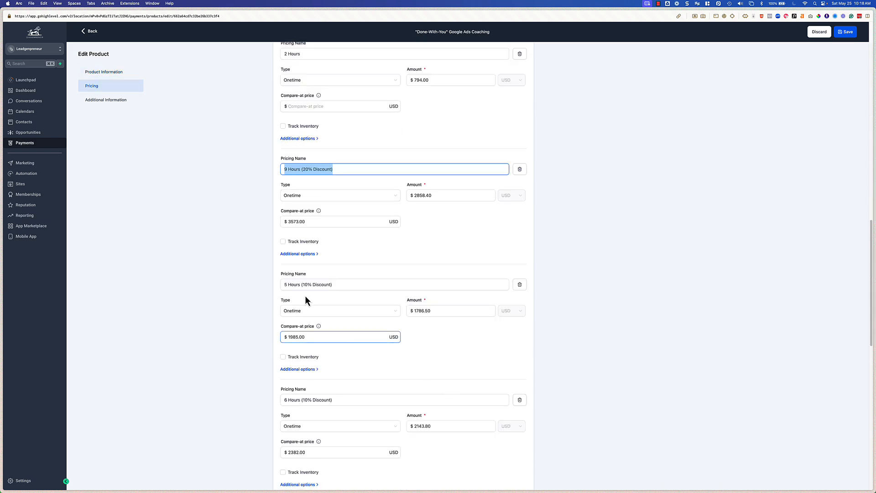
scroll(384, 346, "up", 10)
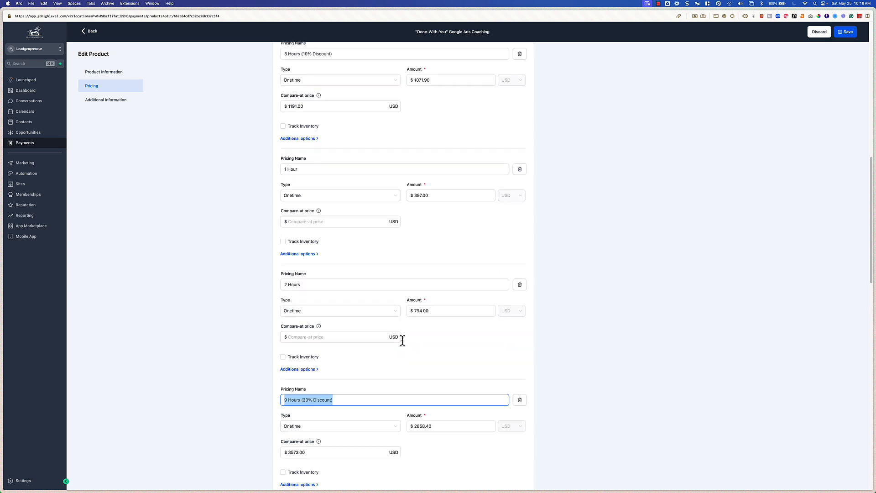
left_click(303, 199)
triple_click(303, 200)
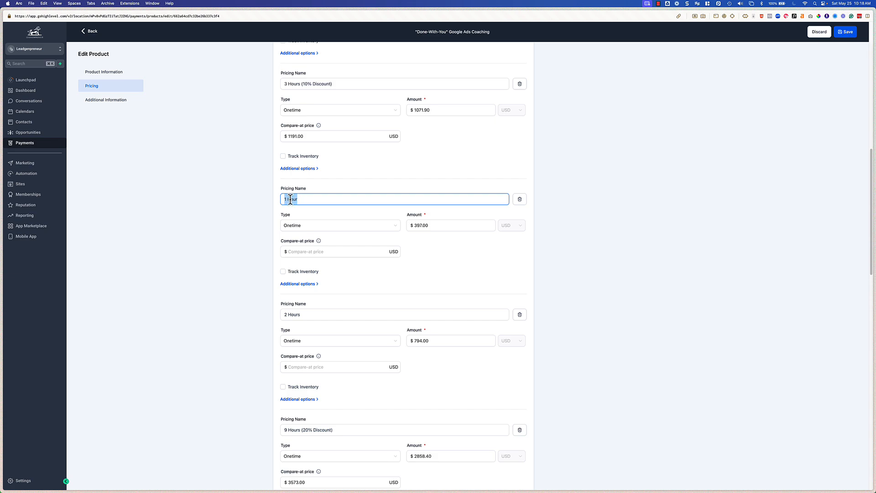
left_click(312, 201)
Step: Compare the storefront's hour dropdown choices with the price names in the editor
key("ctrl+Tab")
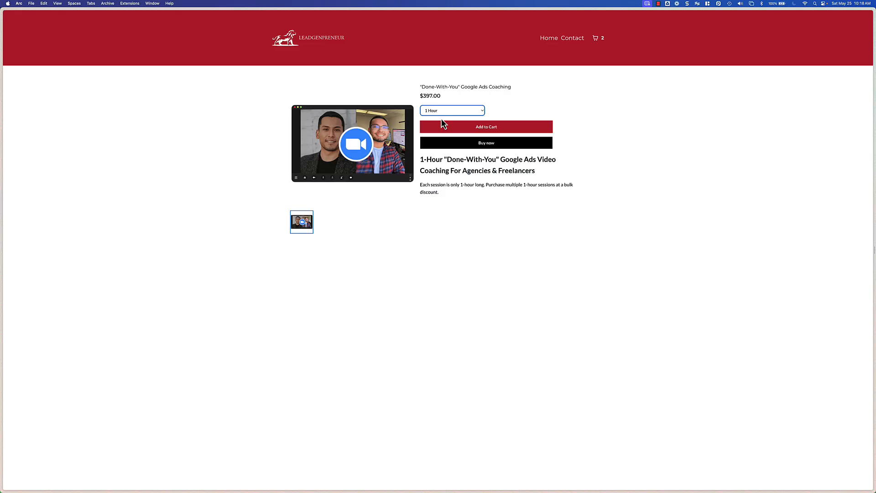
left_click(436, 113)
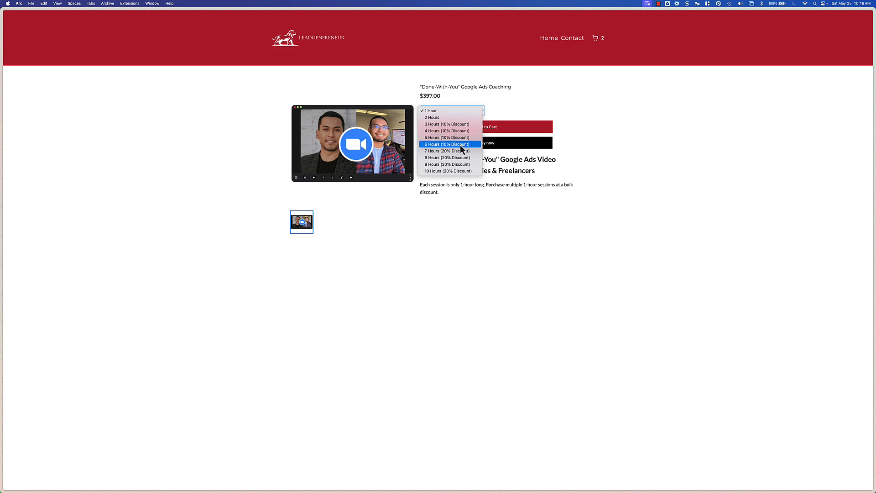
left_click(505, 252)
key("ctrl+Tab")
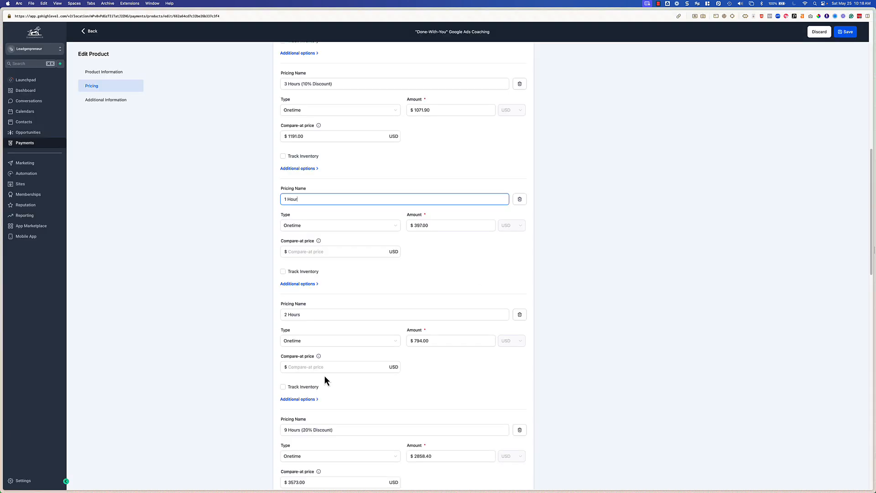
Step: Review the remaining price options' names, amounts and compare-at prices down to the last one
scroll(338, 388, "down", 3)
triple_click(292, 268)
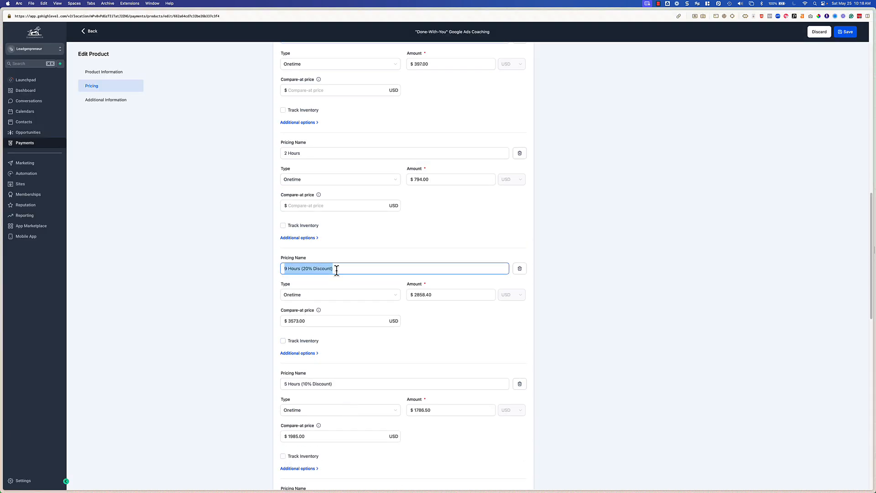
left_click(337, 268)
left_click(451, 297)
left_click(286, 320)
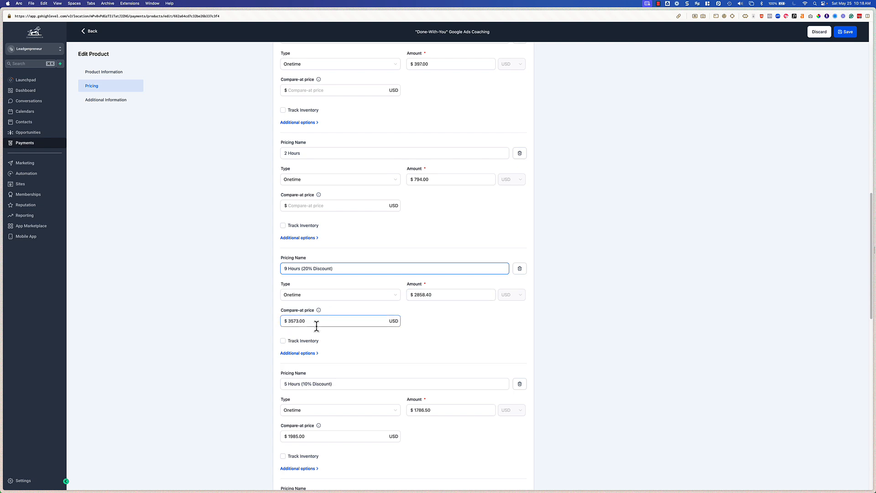
scroll(393, 403, "down", 10)
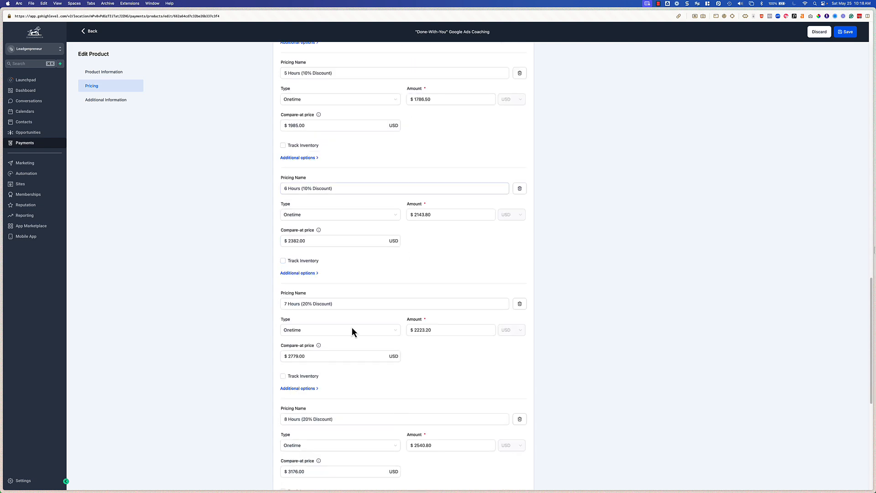
scroll(432, 359, "down", 3)
left_click_drag(335, 250, 253, 245)
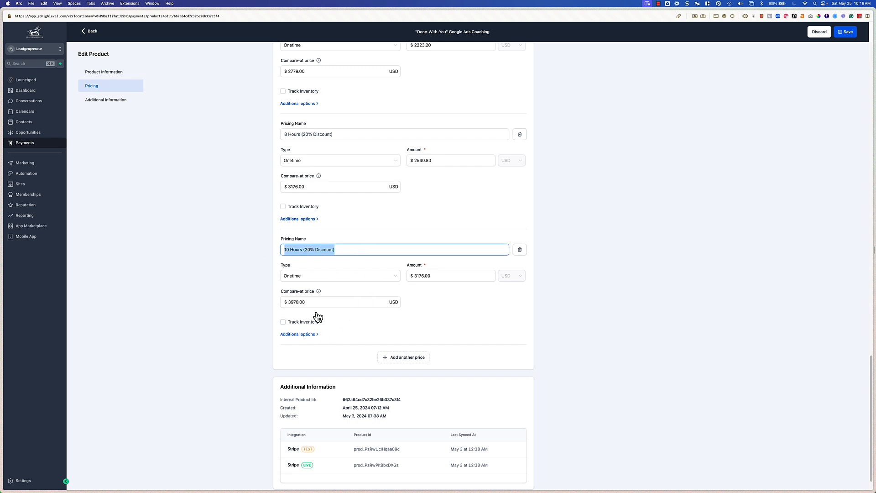
scroll(315, 367, "down", 1)
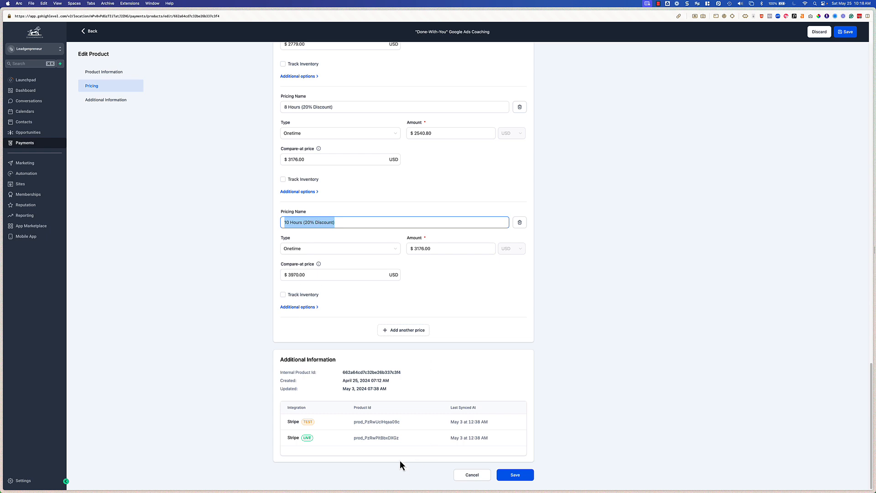
scroll(401, 462, "up", 10)
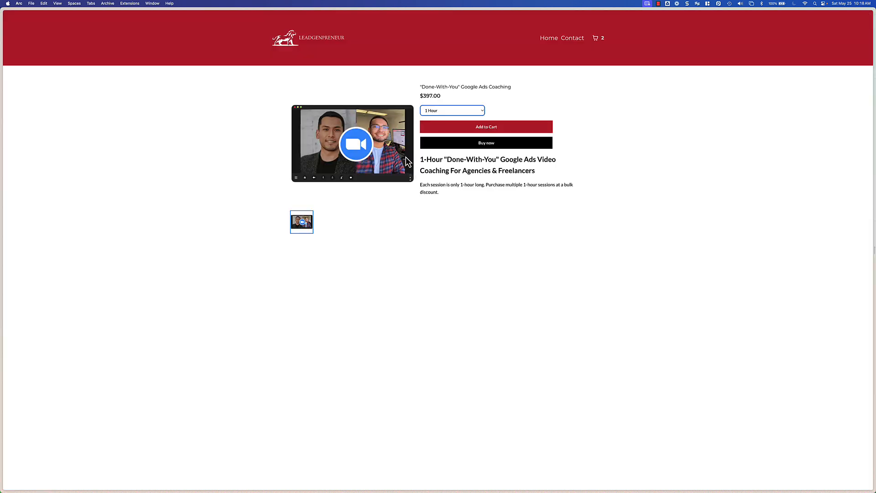
left_click(542, 219)
key("ctrl+Tab")
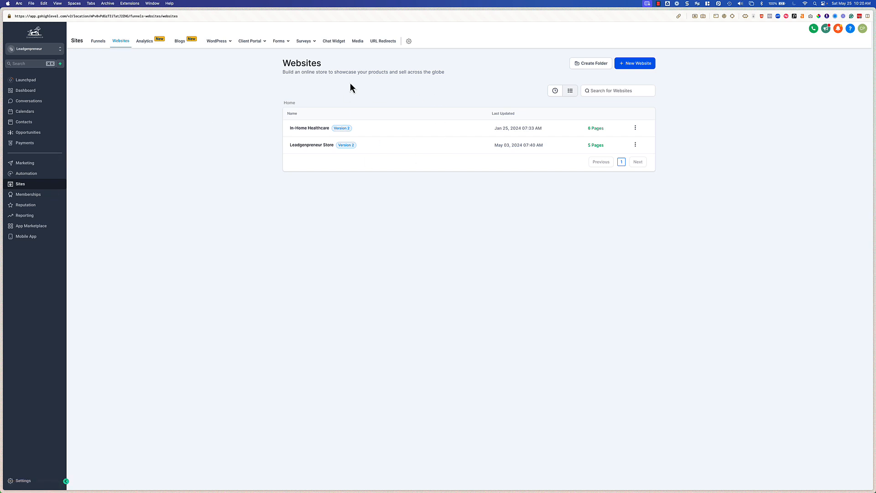
Step: Start a new website from templates to browse the template library, then close it
left_click(646, 67)
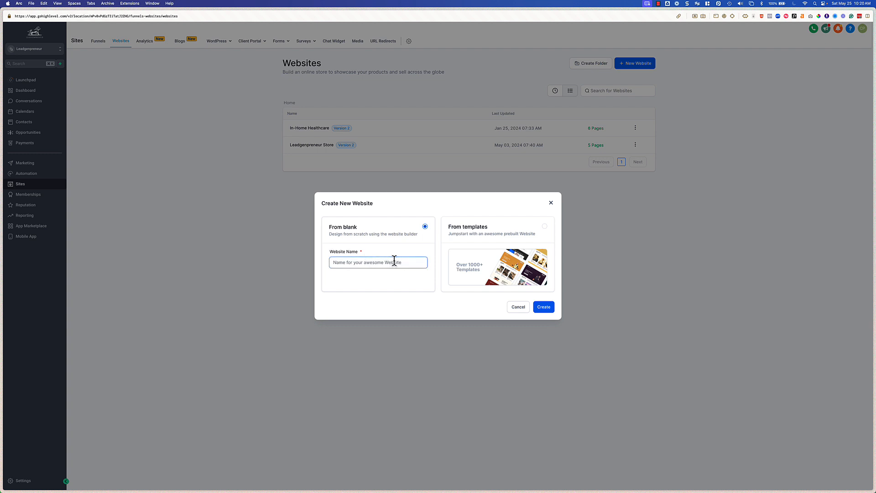
left_click(529, 240)
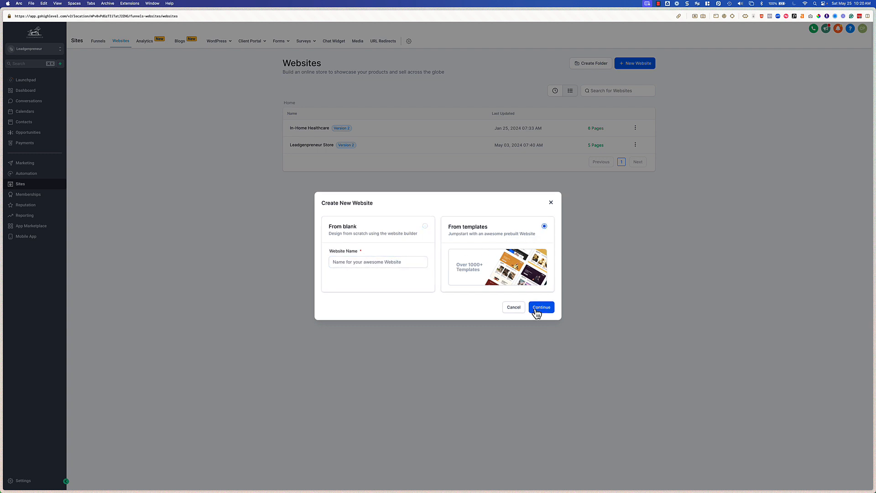
left_click(537, 308)
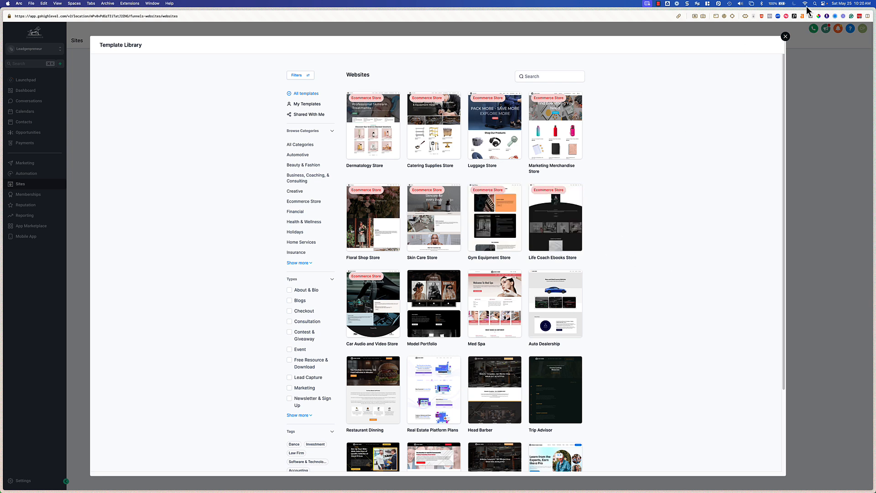
left_click(785, 36)
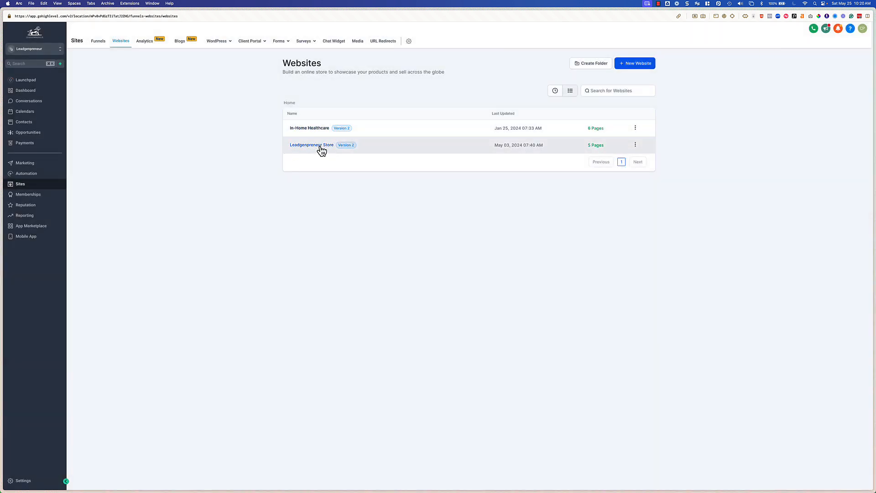
Step: Open the Leadgenpreneur Store website to see its pages
left_click(314, 145)
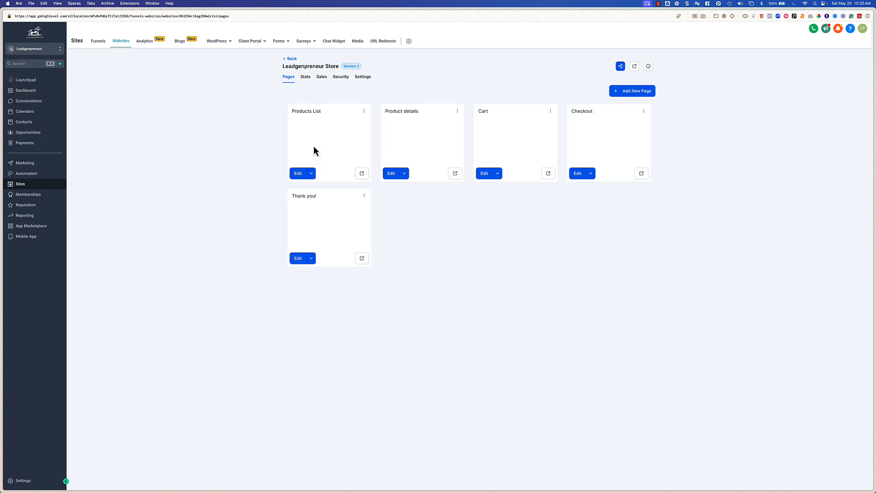
Step: Open the Products List page in the builder, glance at the element and store page panels, and return to the pages list
left_click(307, 175)
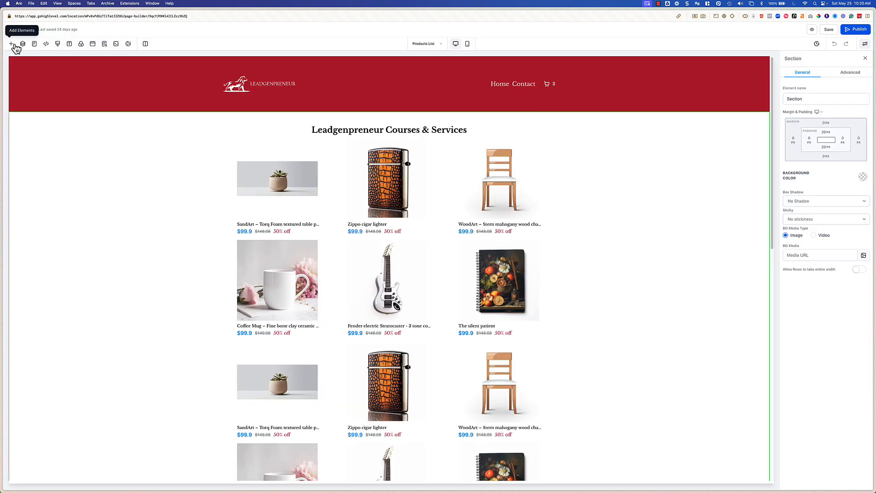
left_click(14, 45)
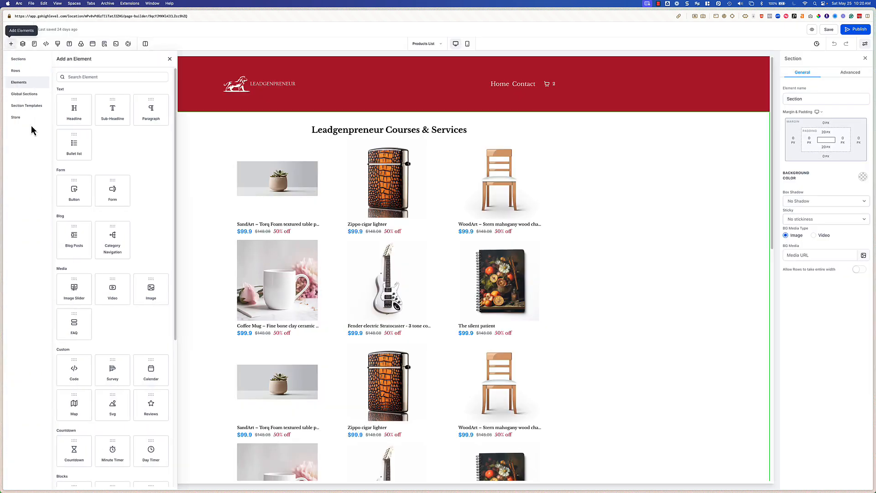
left_click(14, 117)
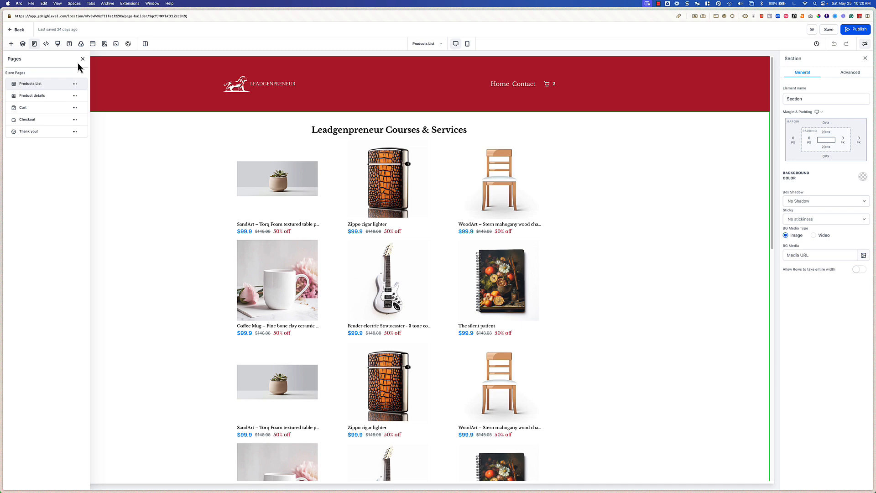
left_click(22, 30)
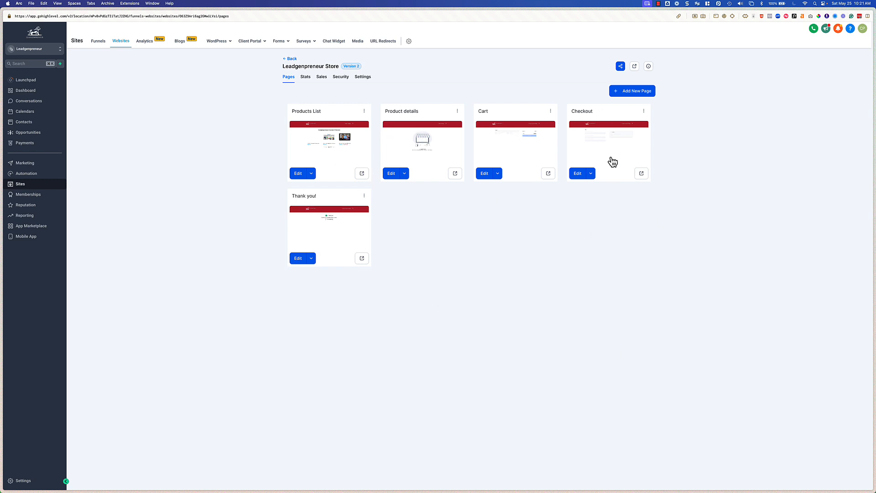
Step: Reopen the Products List page in the builder and select the product list element, scrolling through its products
left_click(299, 173)
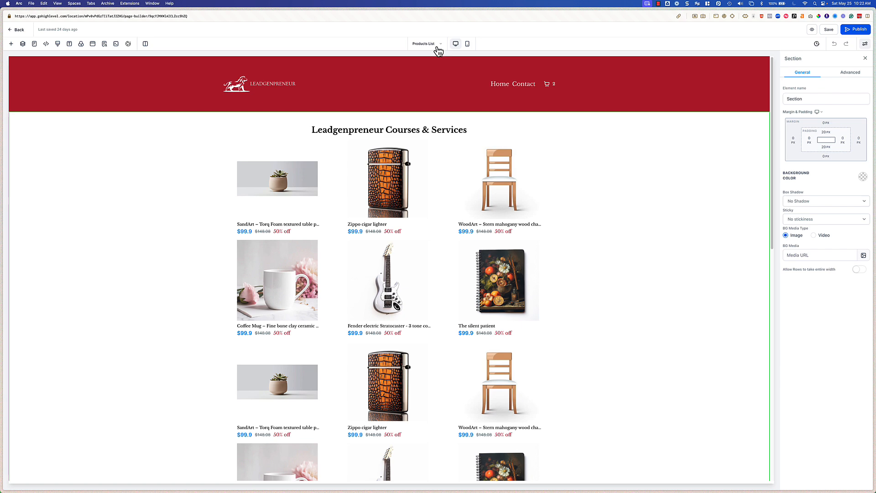
left_click(437, 45)
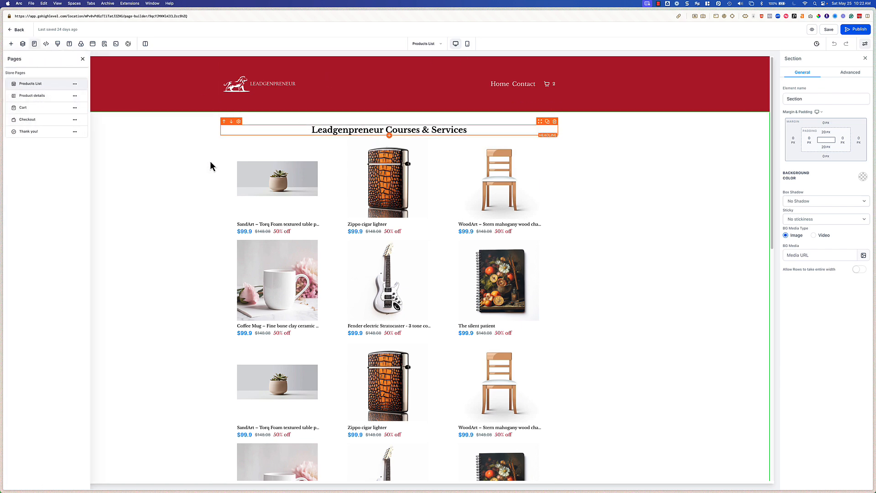
left_click(292, 182)
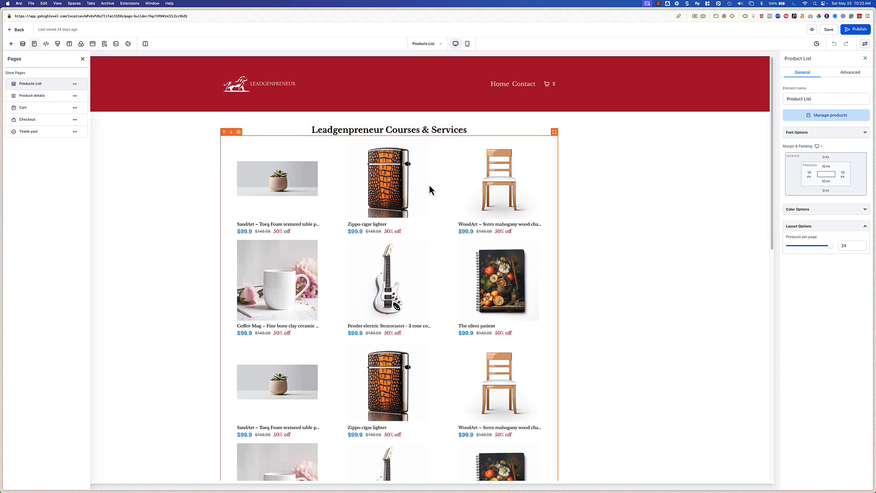
scroll(452, 307, "down", 6)
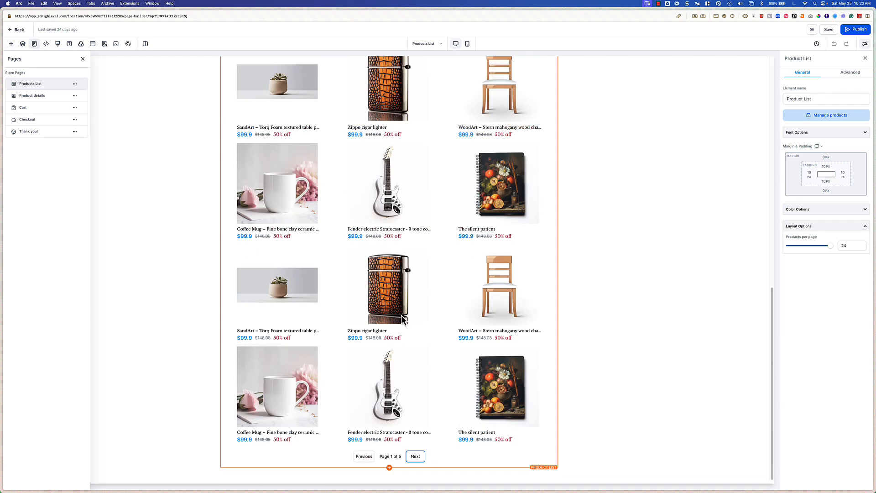
scroll(394, 330, "up", 10)
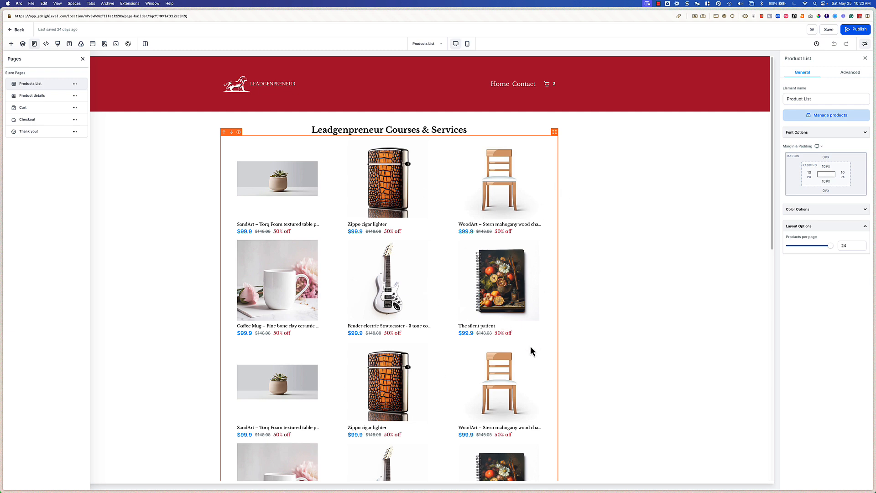
Step: Examine the product list element's font, color, layout and advanced settings, and try the mobile preview
left_click(816, 210)
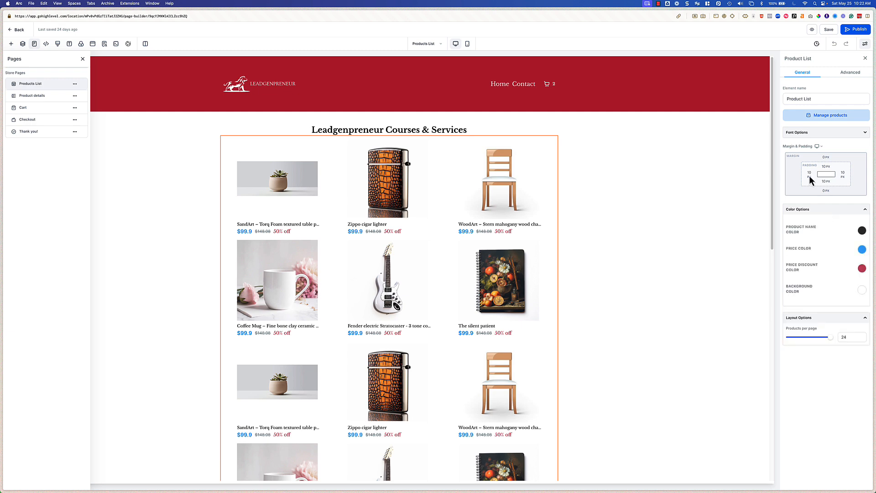
left_click(802, 132)
scroll(830, 318, "down", 3)
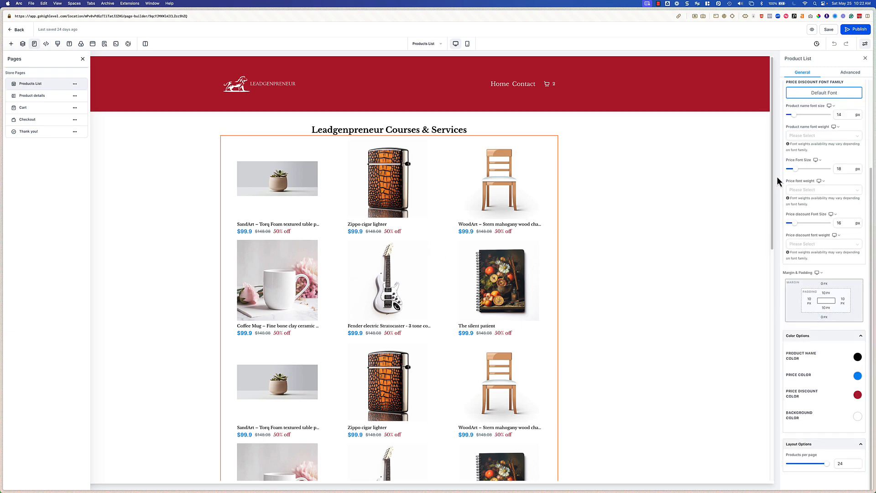
scroll(807, 197, "up", 3)
left_click(803, 134)
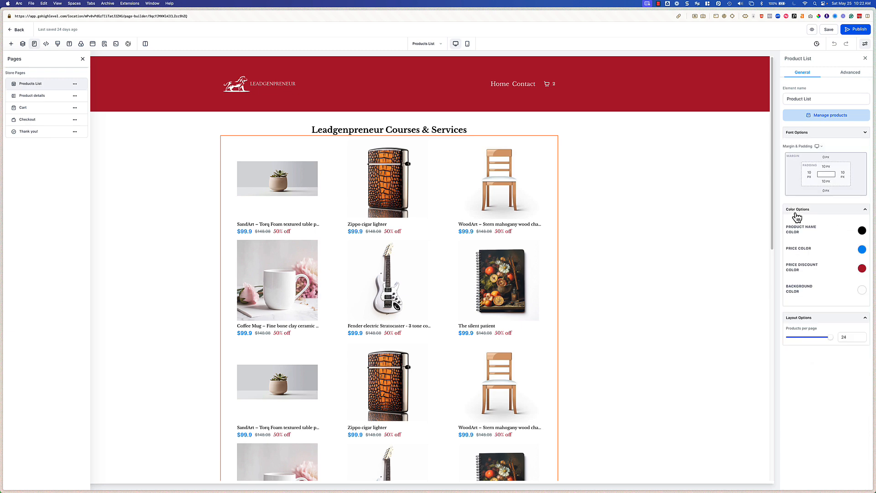
left_click(797, 214)
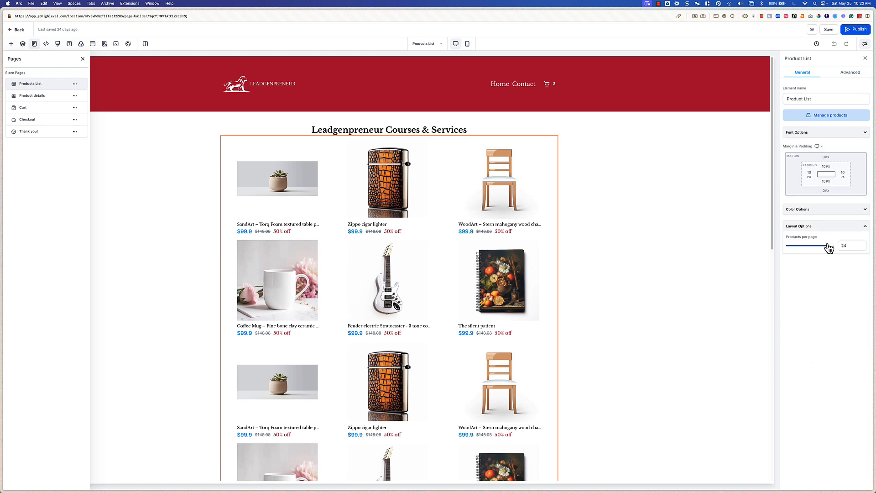
left_click(851, 74)
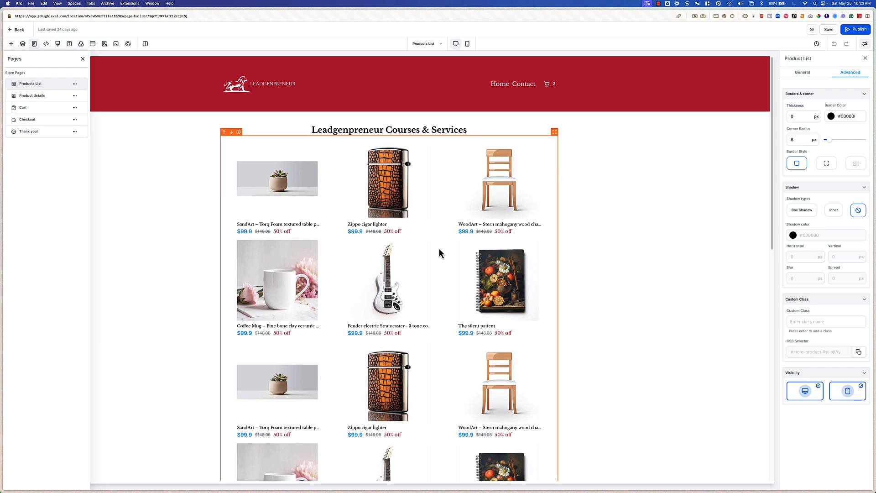
left_click(467, 46)
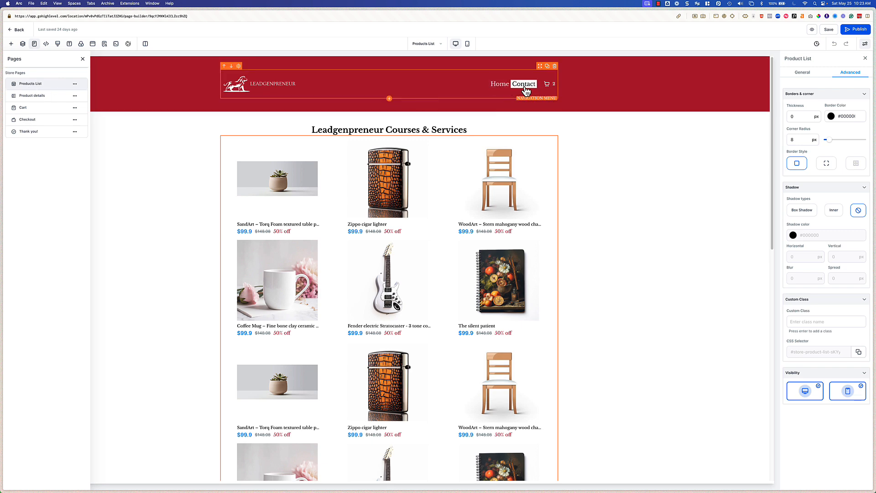
scroll(465, 381, "down", 5)
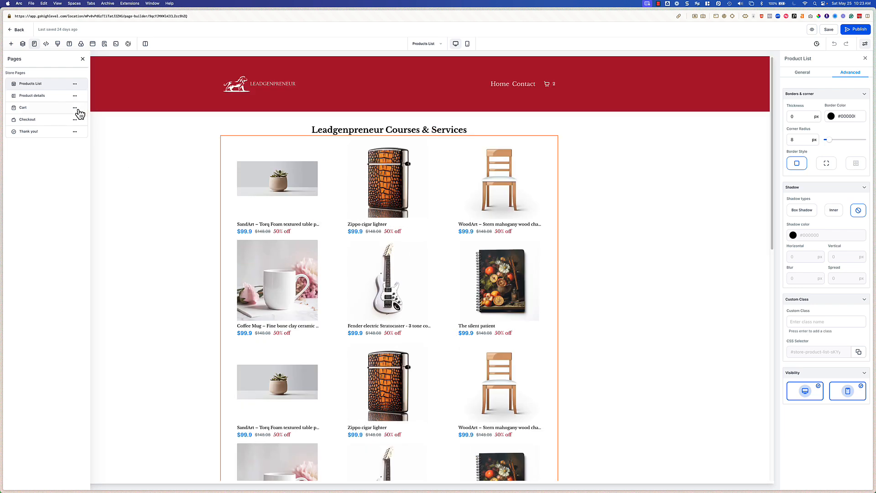
Step: Open the Product details page and review its color options, previewing it in mobile and desktop modes
left_click(48, 111)
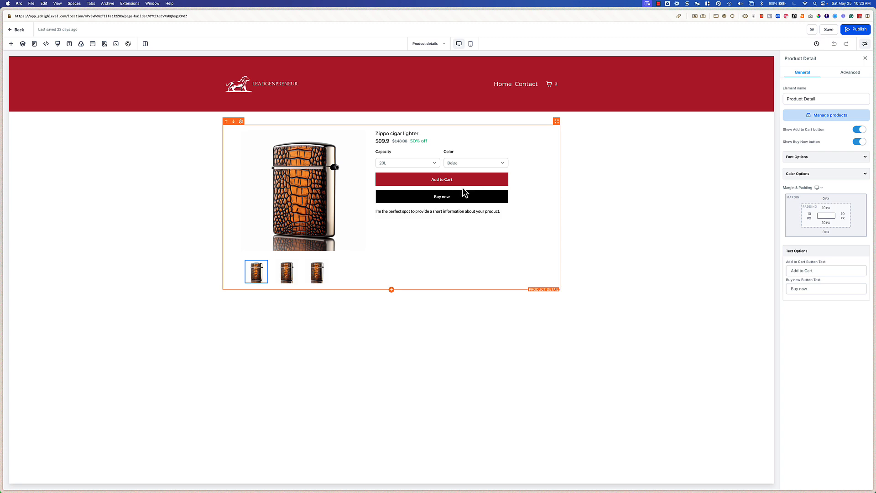
left_click(816, 173)
scroll(846, 299, "down", 5)
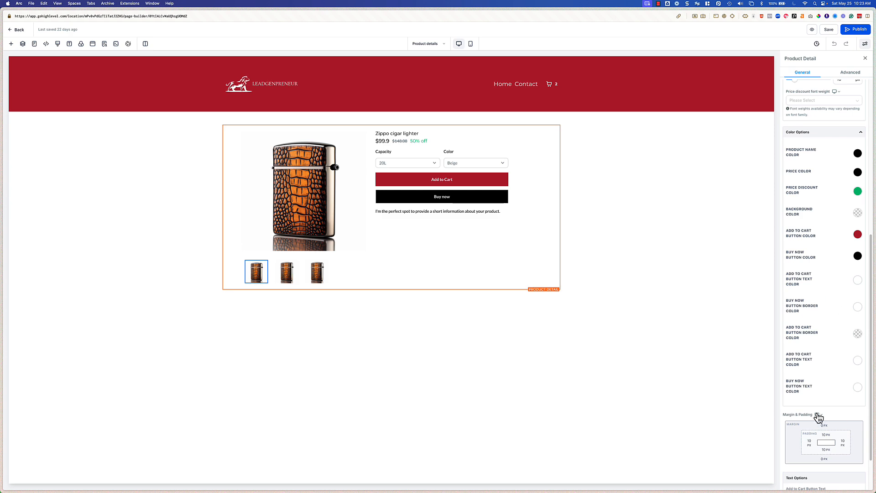
scroll(816, 417, "down", 2)
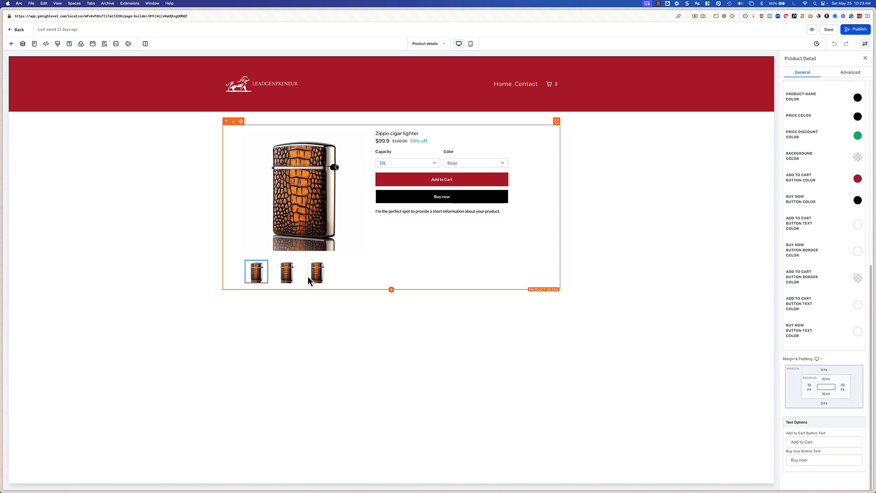
left_click(470, 44)
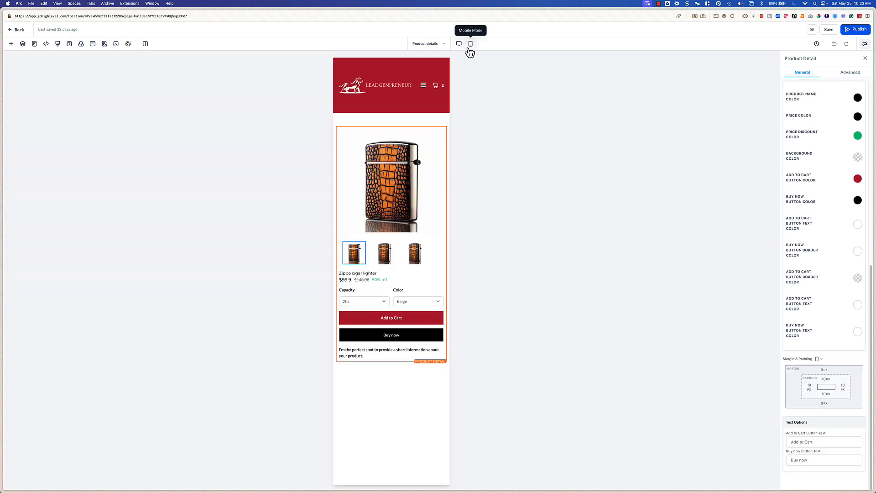
left_click(459, 44)
Step: Open the Cart page and review the cart element's color options, advanced settings and mobile preview
left_click(430, 45)
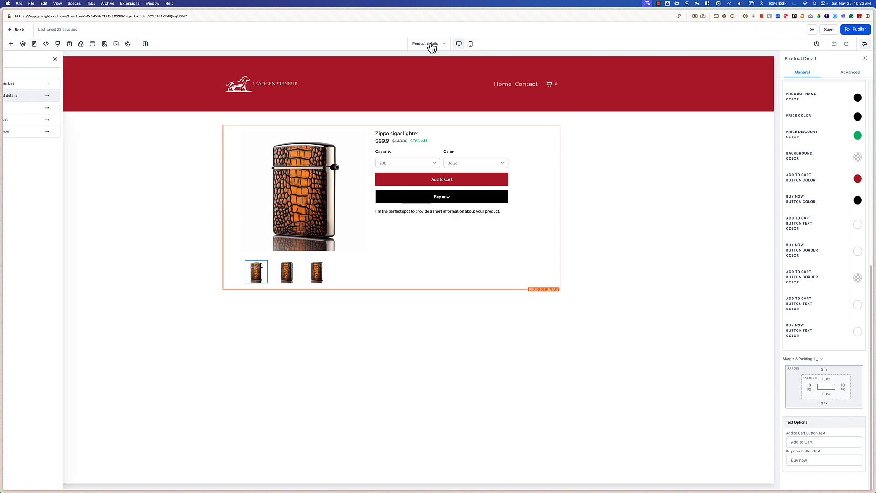
left_click(35, 118)
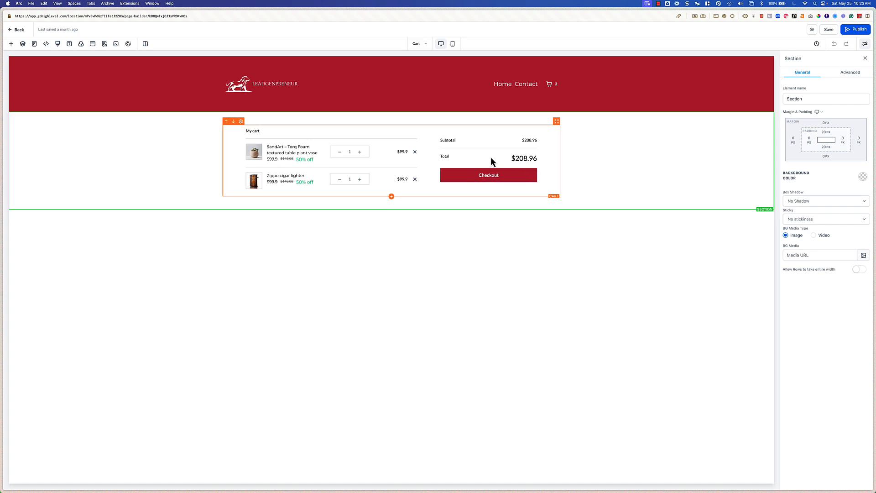
left_click(388, 173)
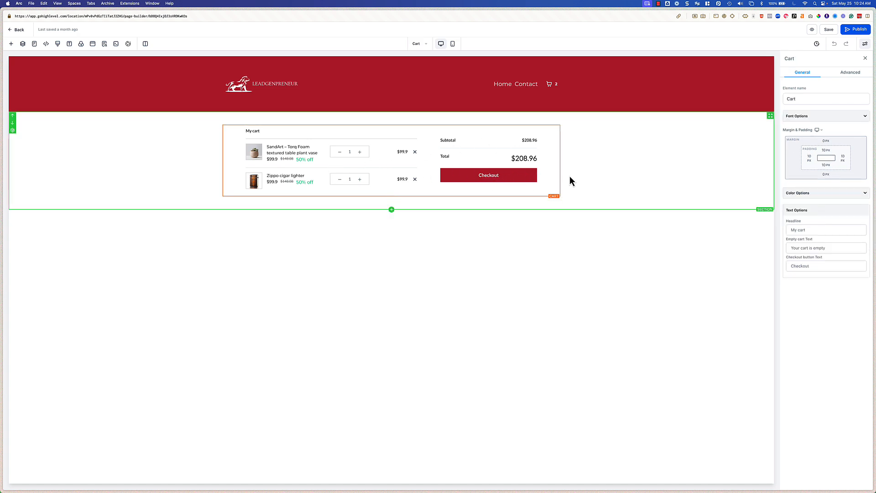
left_click(807, 192)
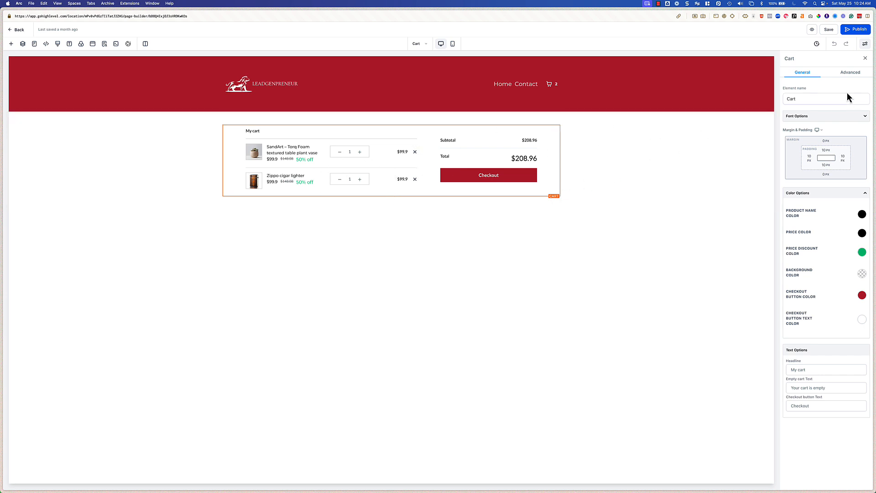
left_click(850, 76)
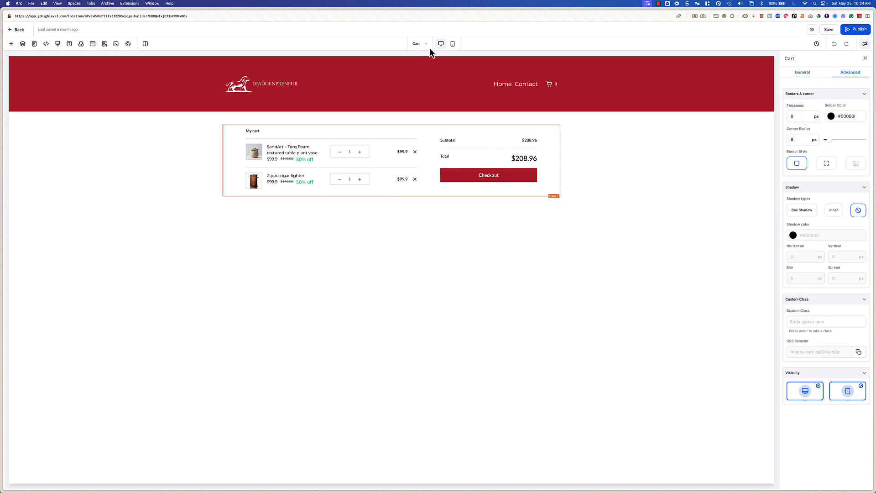
left_click(452, 44)
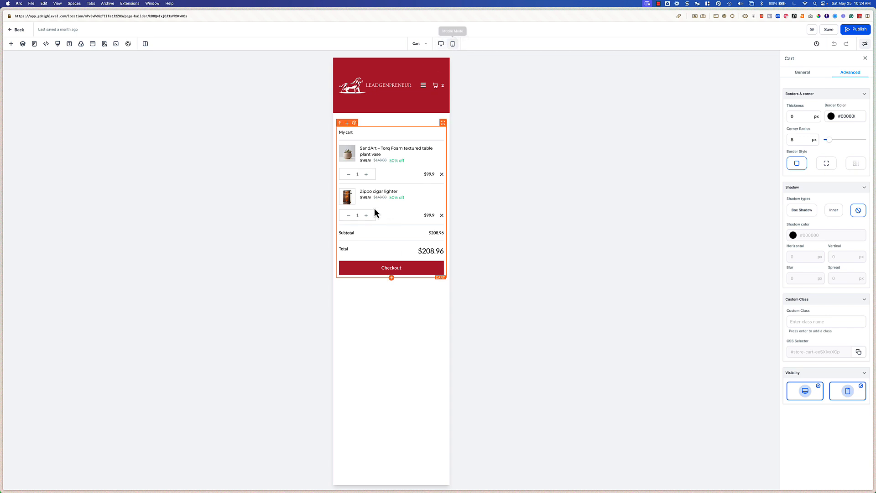
left_click(441, 43)
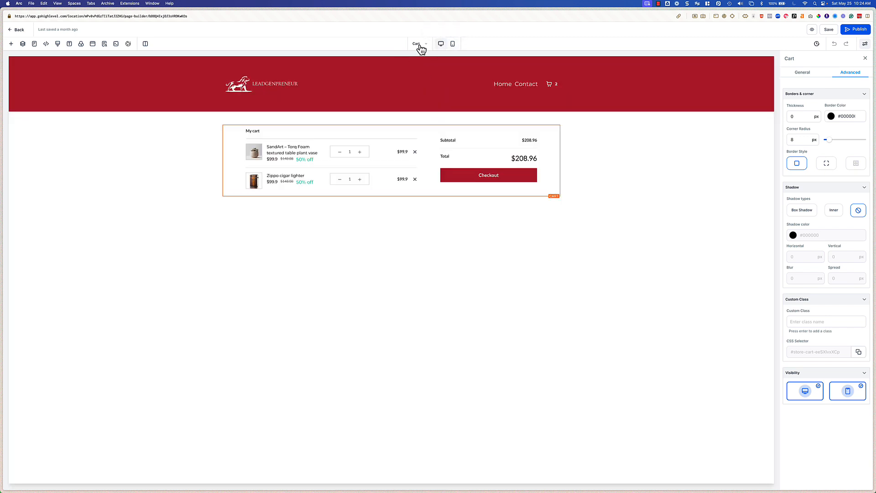
Step: Open the Checkout page and change the checkout element's shipping headline to Details
left_click(34, 44)
left_click(43, 121)
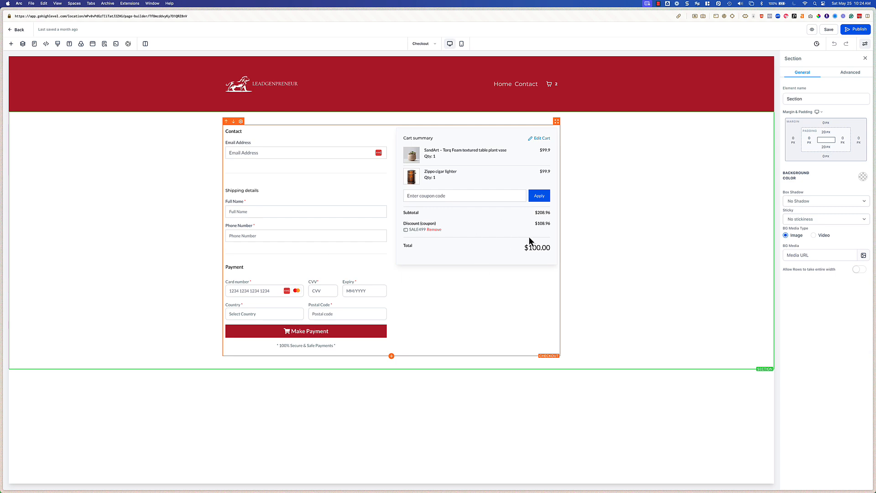
left_click(343, 255)
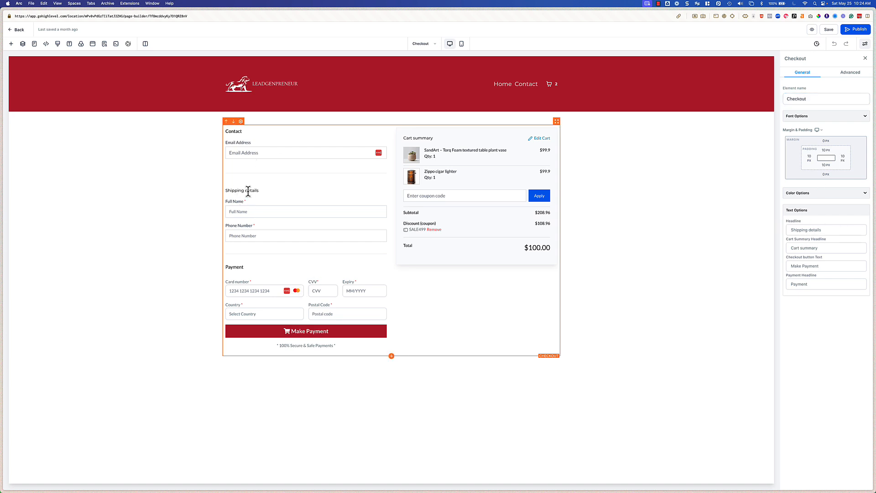
left_click(821, 229)
key("super+a")
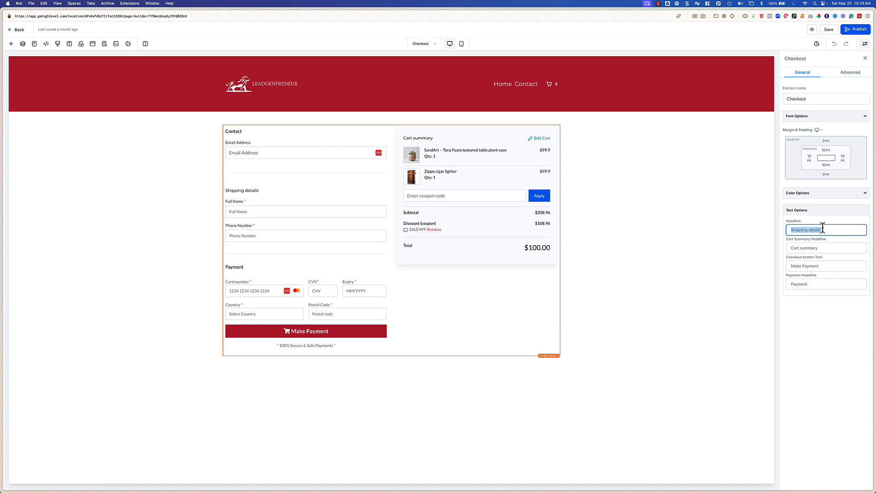
type("Details")
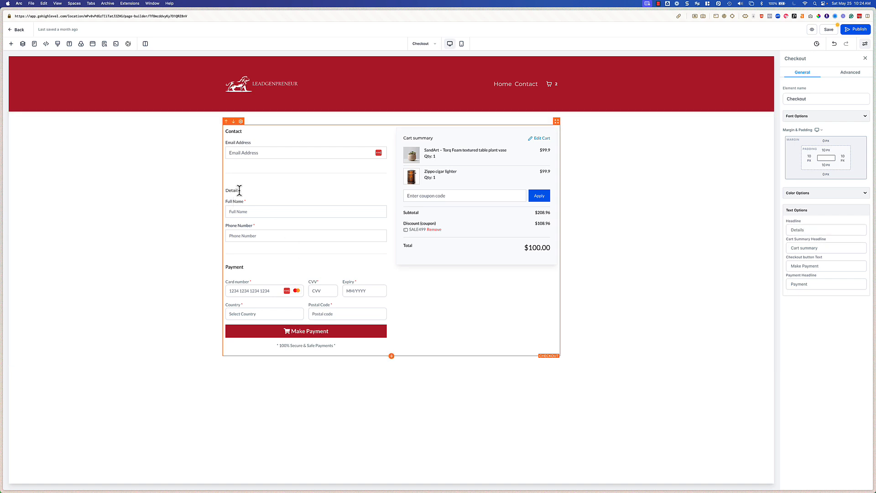
Step: Review the checkout element's advanced form, coupon and visibility options
left_click(846, 72)
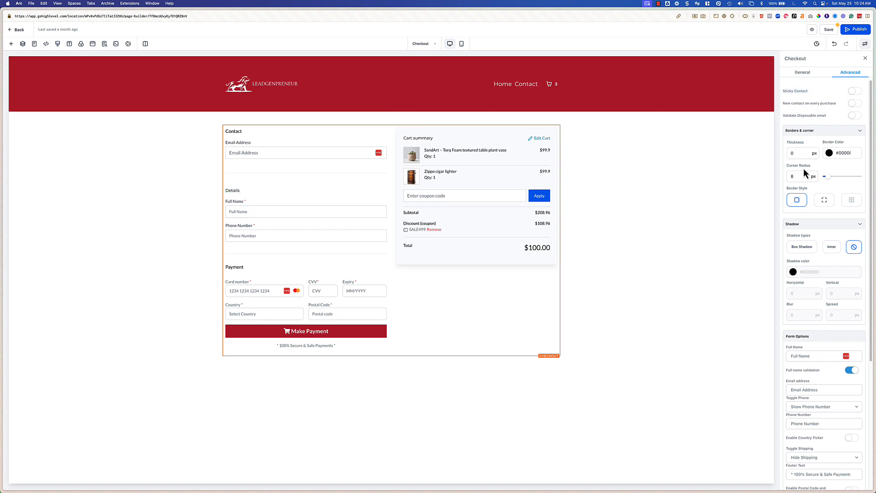
scroll(817, 275, "down", 5)
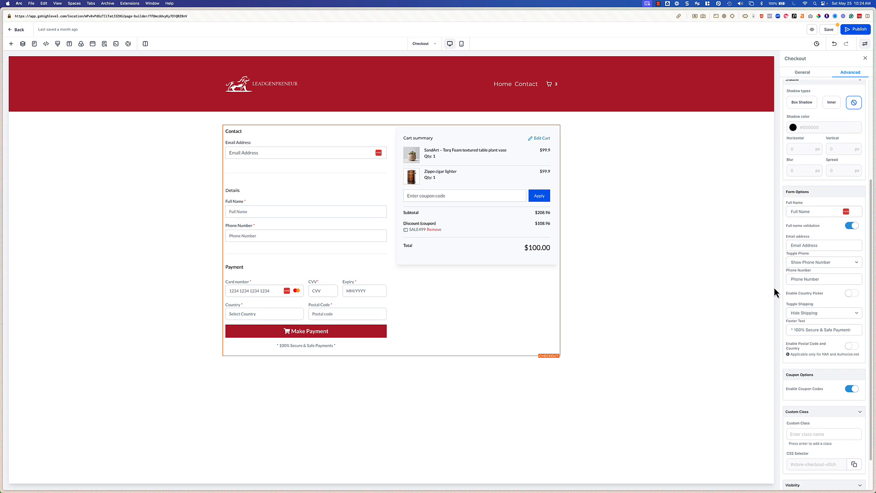
scroll(846, 306, "down", 1)
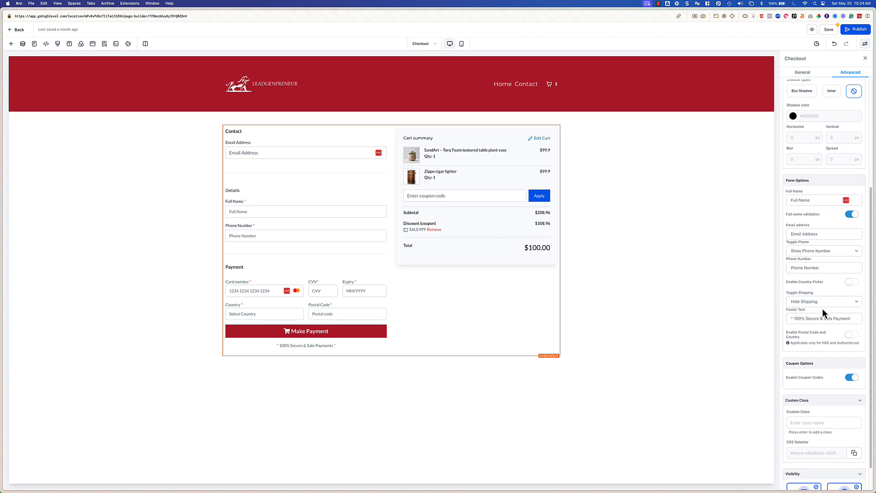
scroll(824, 363, "down", 1)
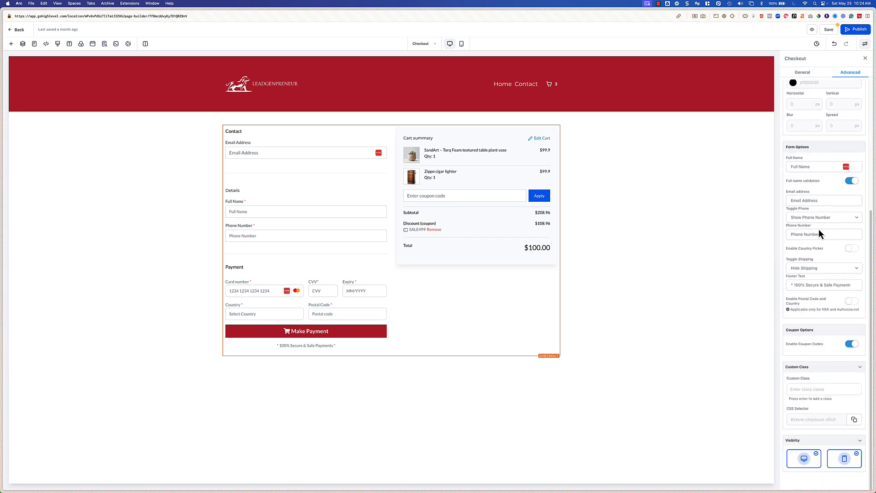
Step: Review the checkout element's phone number toggle and coupon code options
left_click(818, 218)
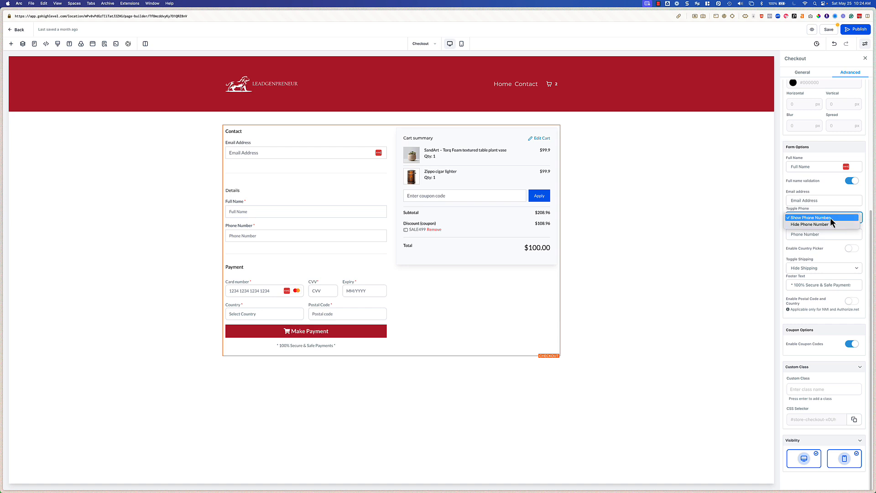
left_click(831, 247)
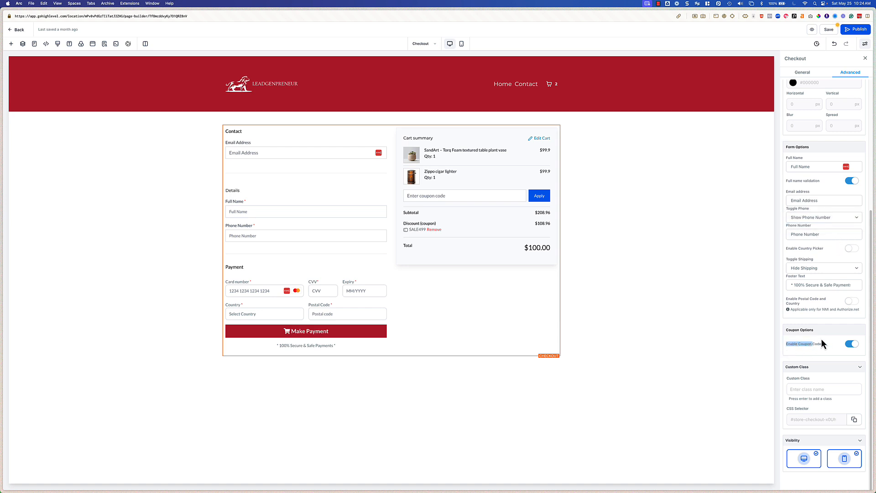
left_click_drag(821, 339, 824, 345)
Step: Open the Thank you page and review the thank-you element's general and advanced settings
left_click(35, 43)
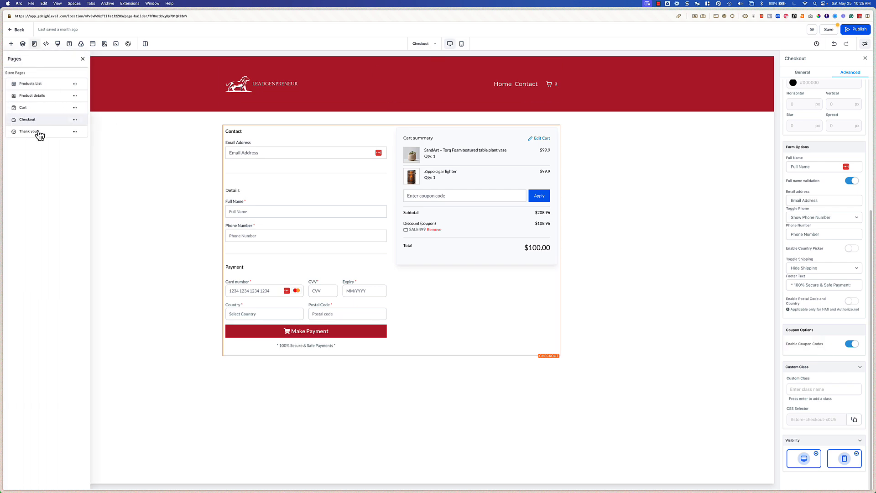
left_click(39, 132)
key("Return")
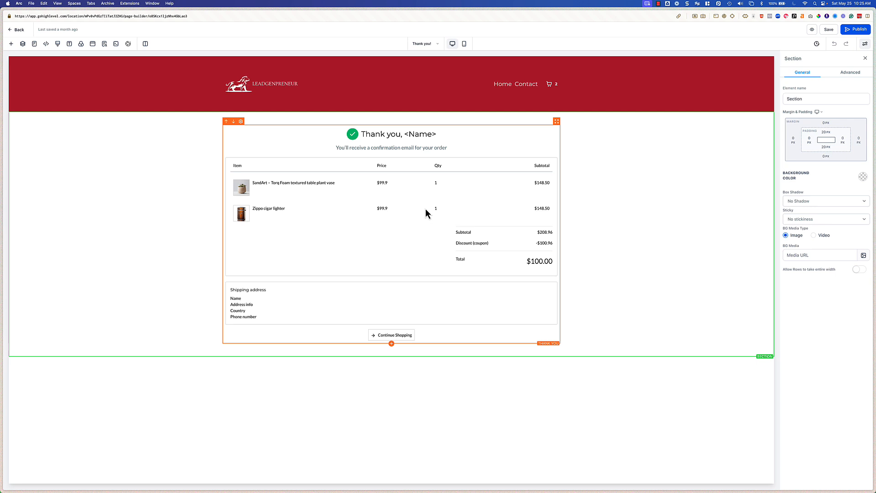
left_click(514, 226)
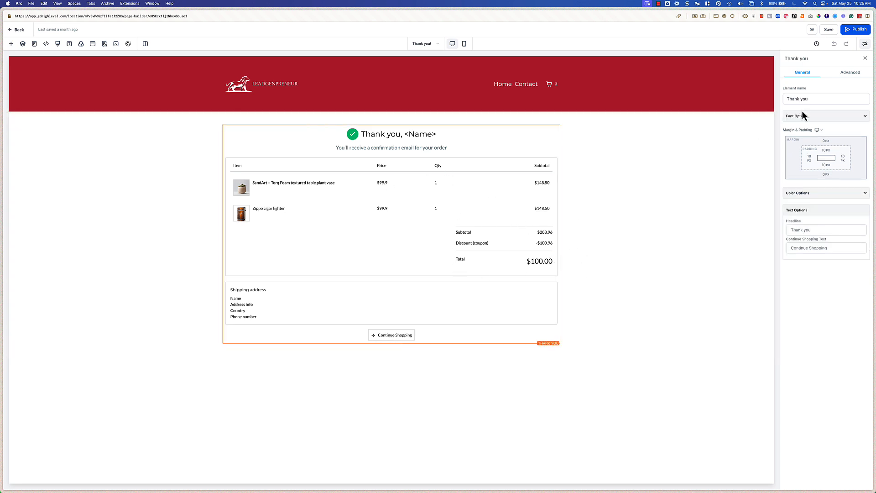
left_click(845, 74)
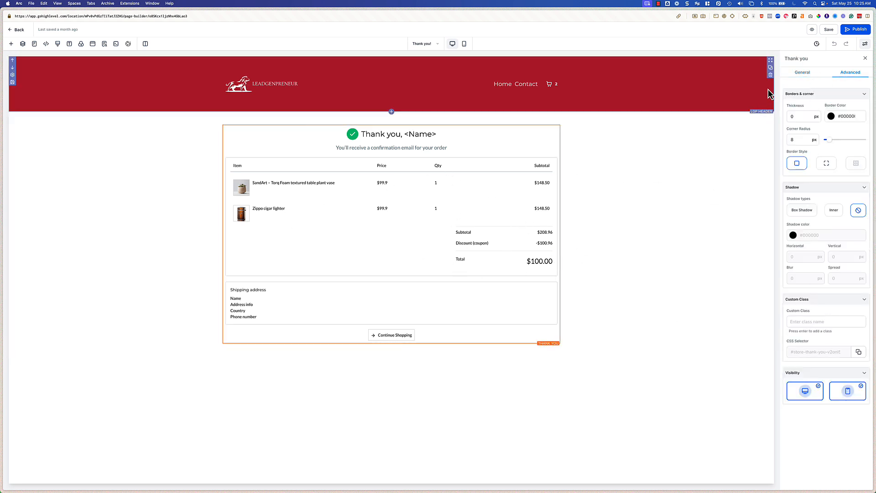
left_click(801, 73)
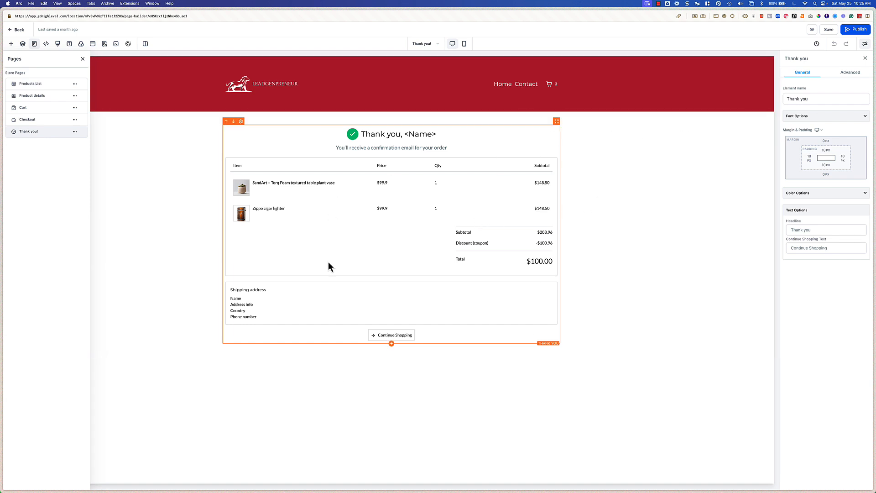
Step: Browse the elements available to add below the thank-you element, then close the element panel
left_click(391, 343)
scroll(113, 378, "down", 5)
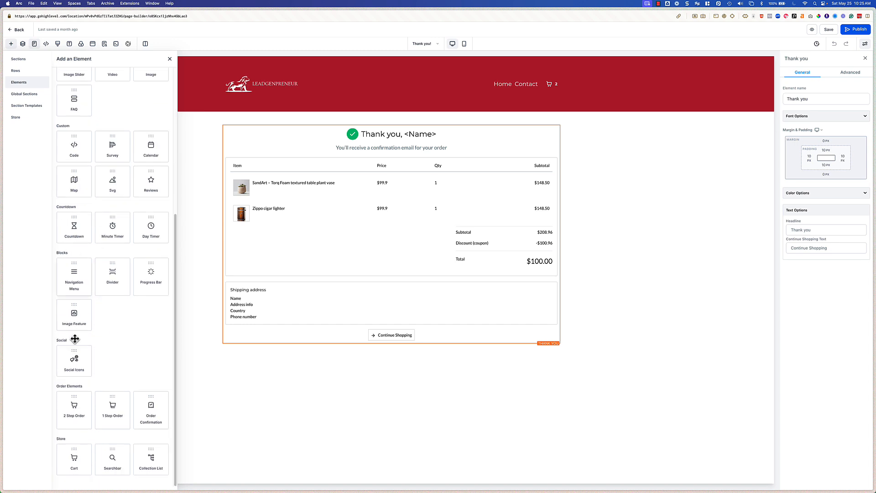
left_click(170, 59)
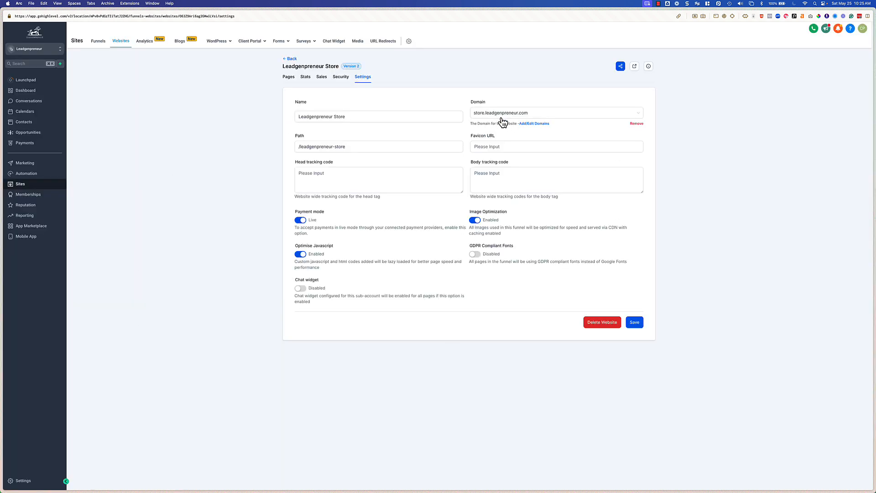
Step: Open the Domains settings and view the dialog for connecting a new domain or subdomain without adding one
left_click(532, 124)
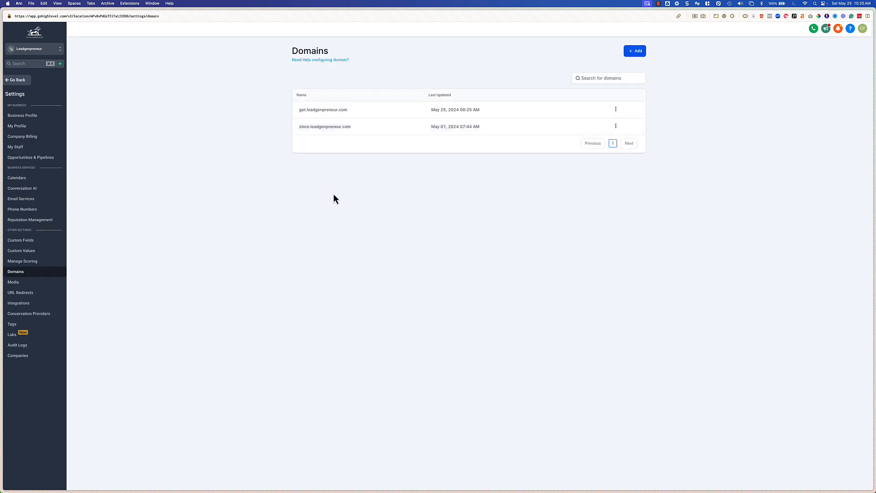
left_click(631, 54)
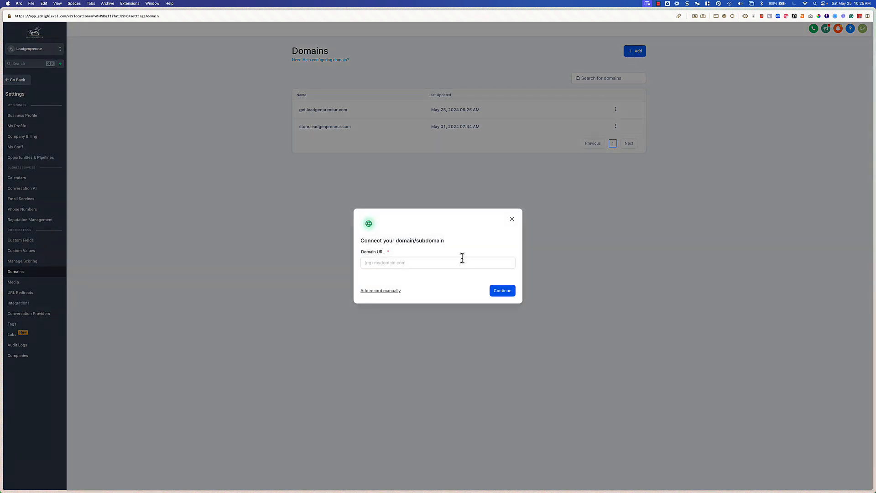
left_click(513, 220)
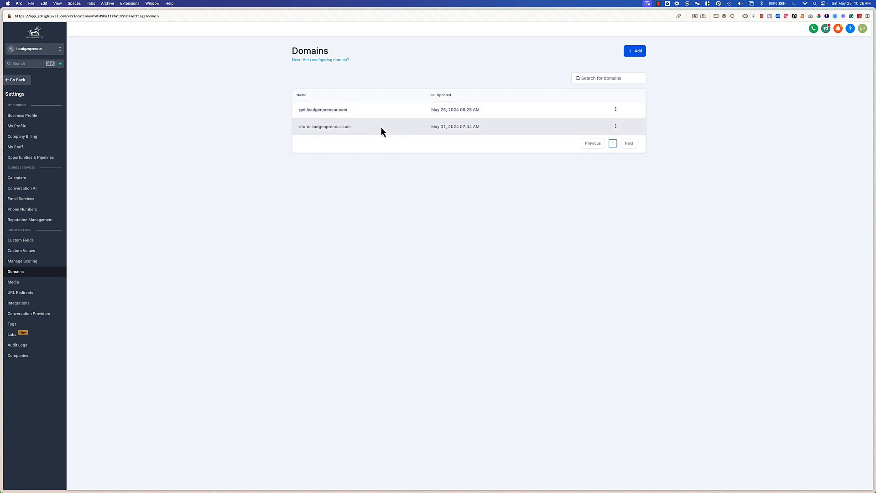
Step: Return to the store website's settings and select store.leadgenpreneur.com as its domain
left_click(18, 81)
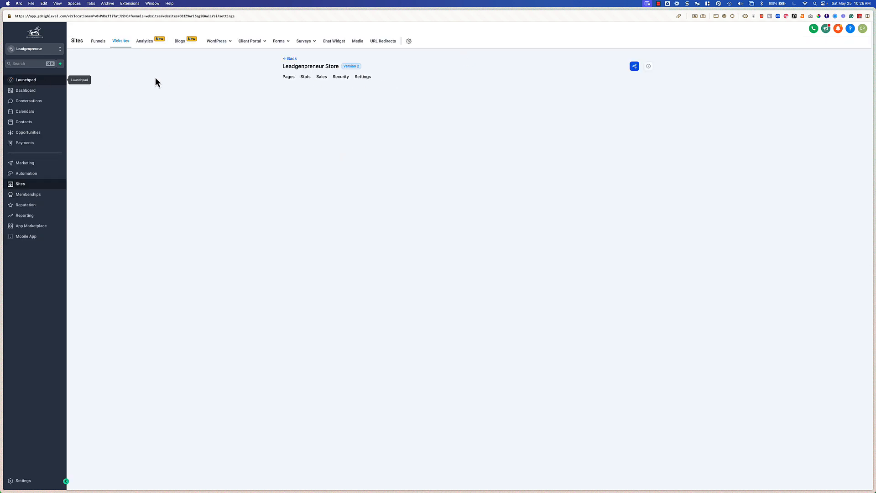
left_click(502, 112)
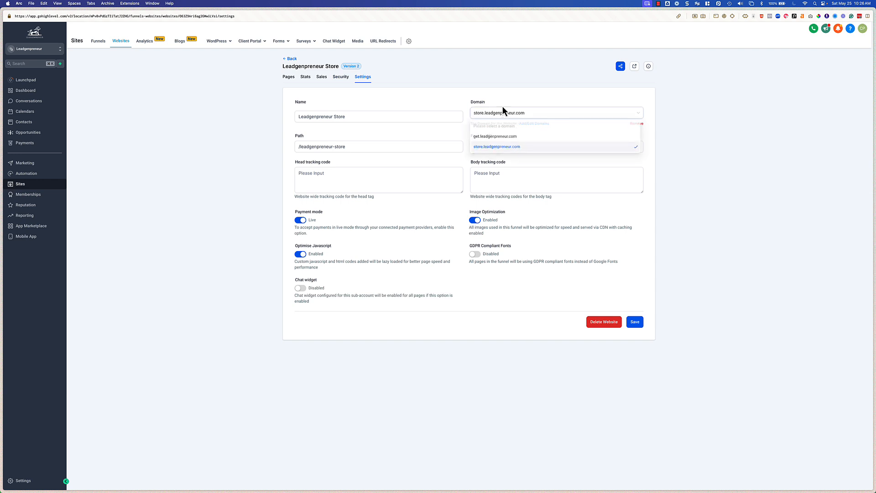
left_click(498, 149)
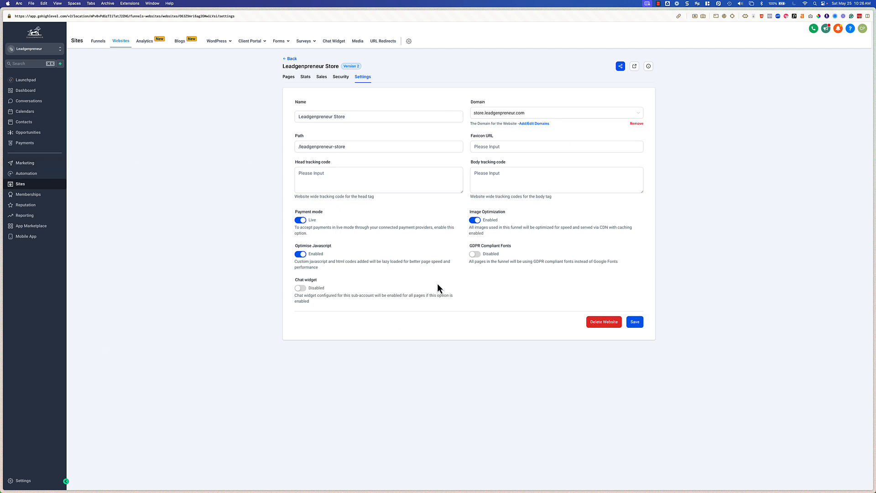
Step: Open the payment integrations to review the available payment providers
left_click(32, 144)
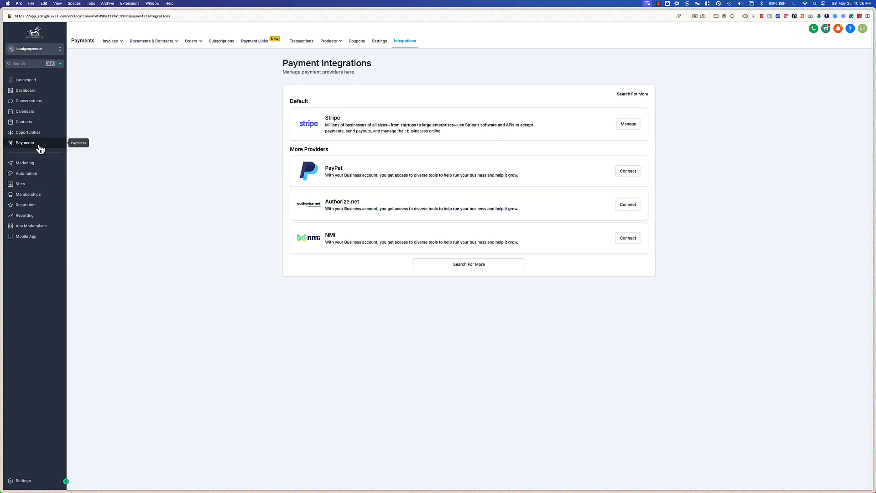